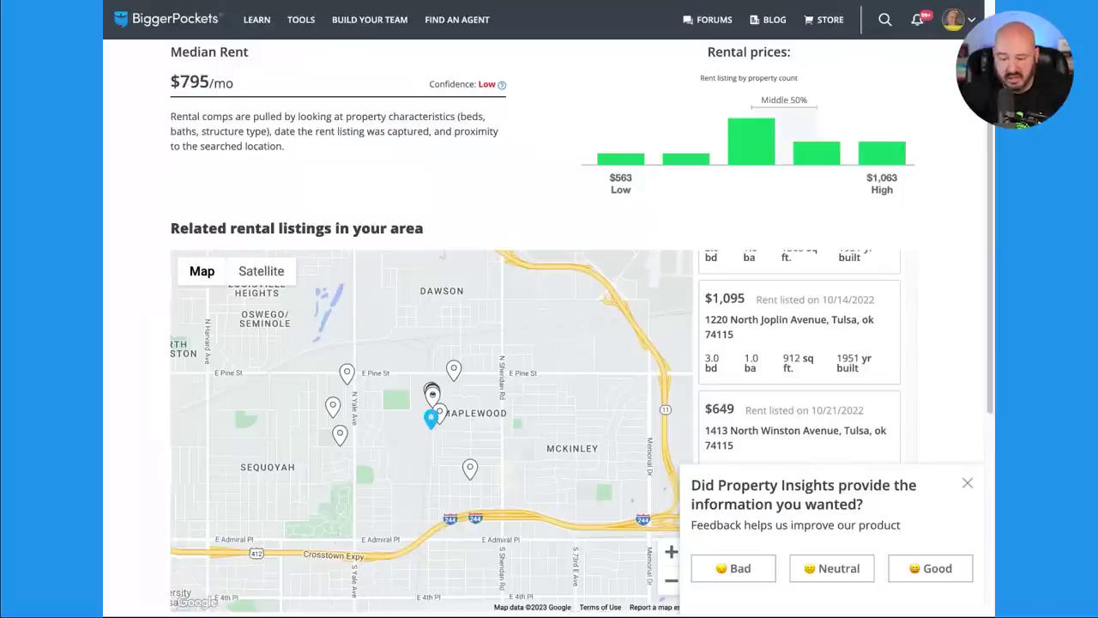
Step: Inspect the nearby rental comps on the map: Winston $649, Vandalia $1,125, Latimer $500, Joplin $1,095, Irvington $775
scroll(723, 302, "up", 1)
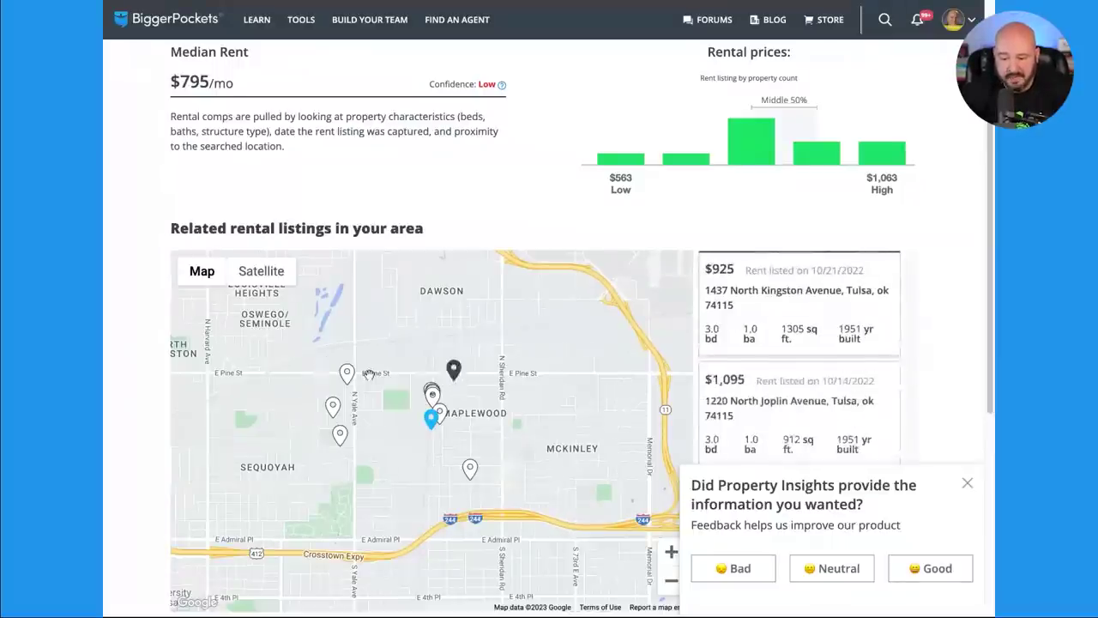
left_click(347, 376)
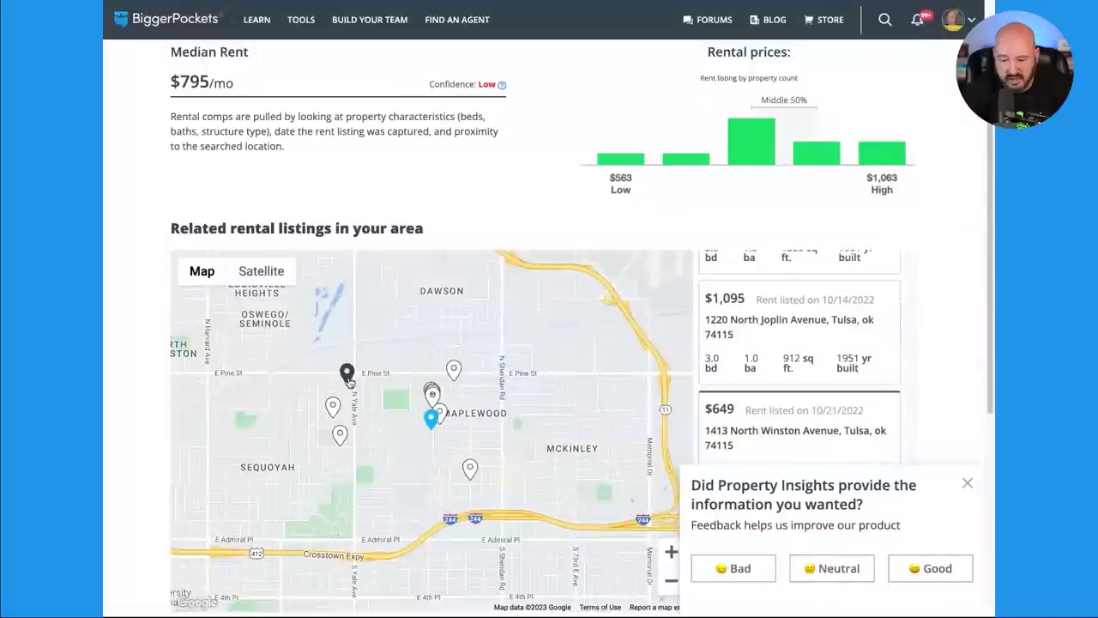
left_click(333, 409)
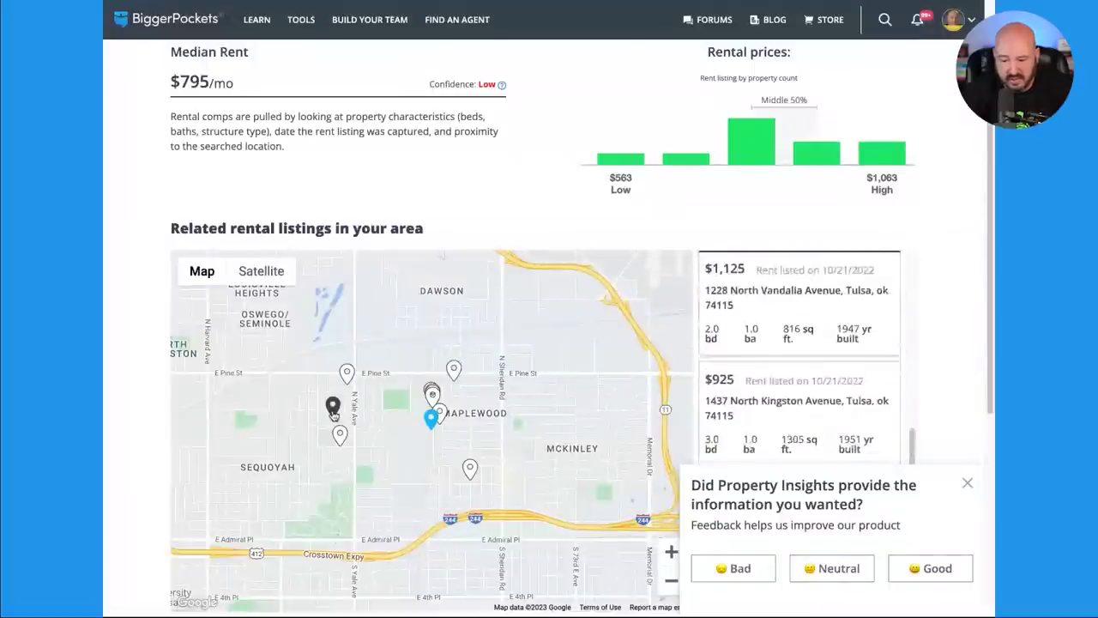
left_click(340, 434)
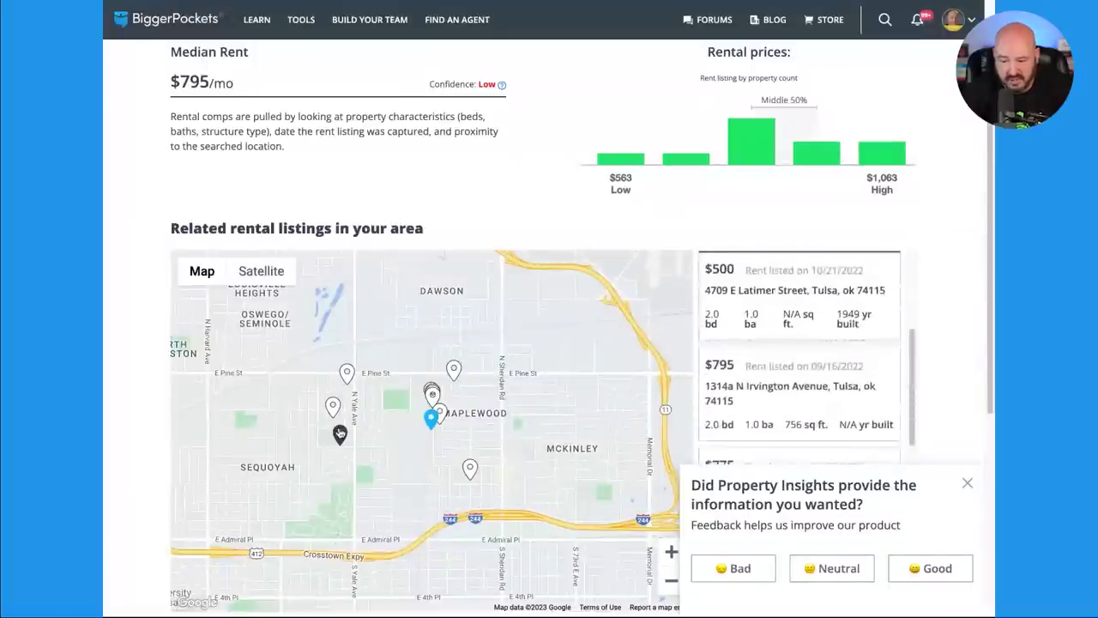
left_click(470, 470)
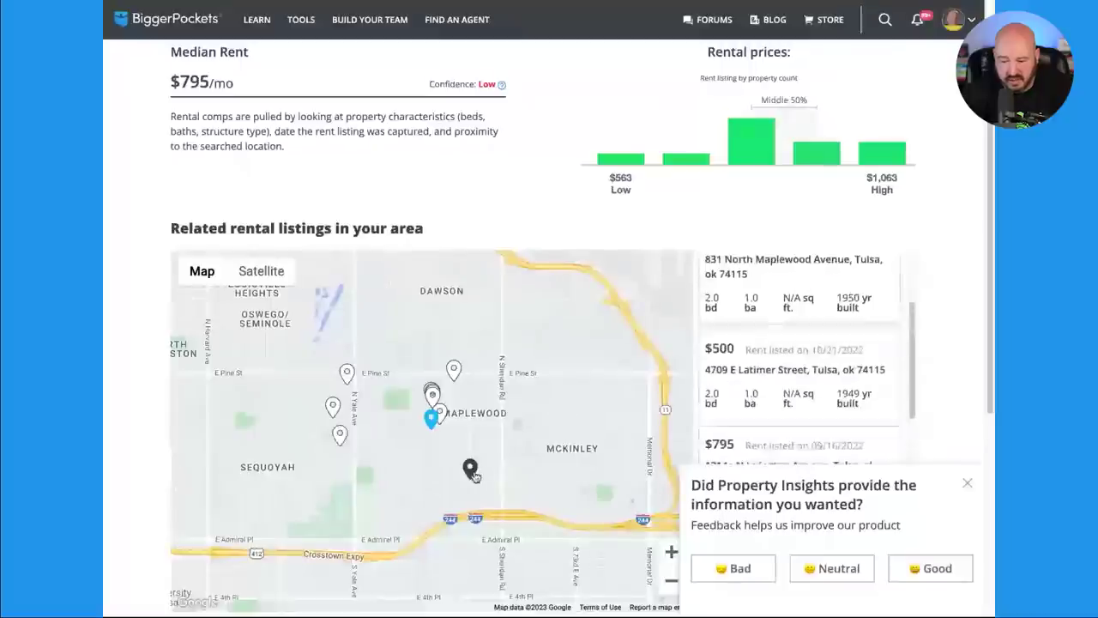
left_click(441, 415)
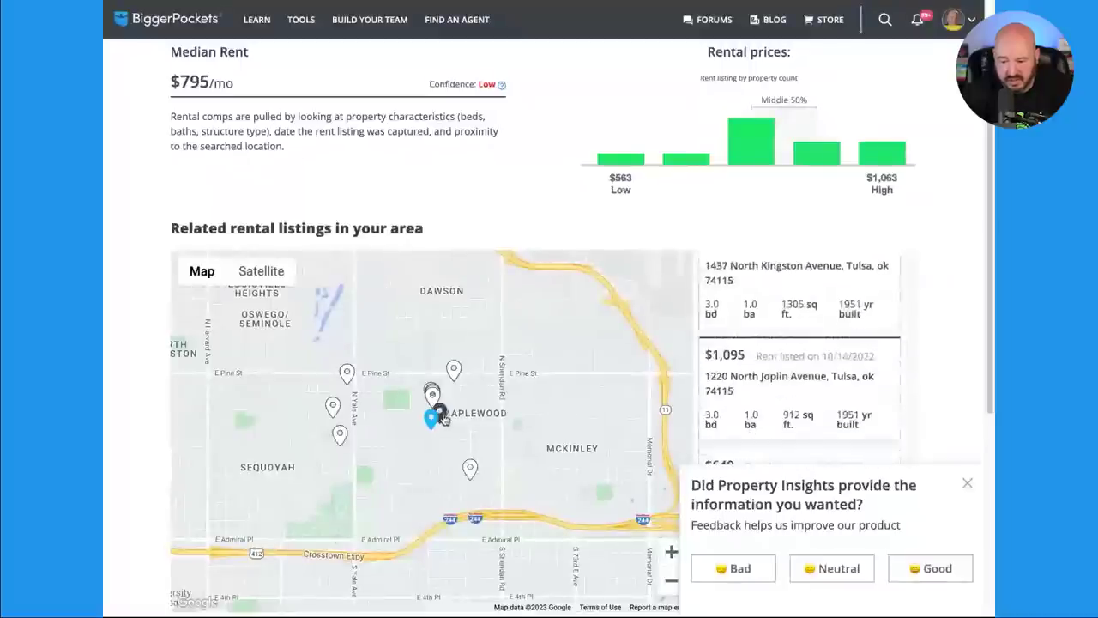
left_click(435, 403)
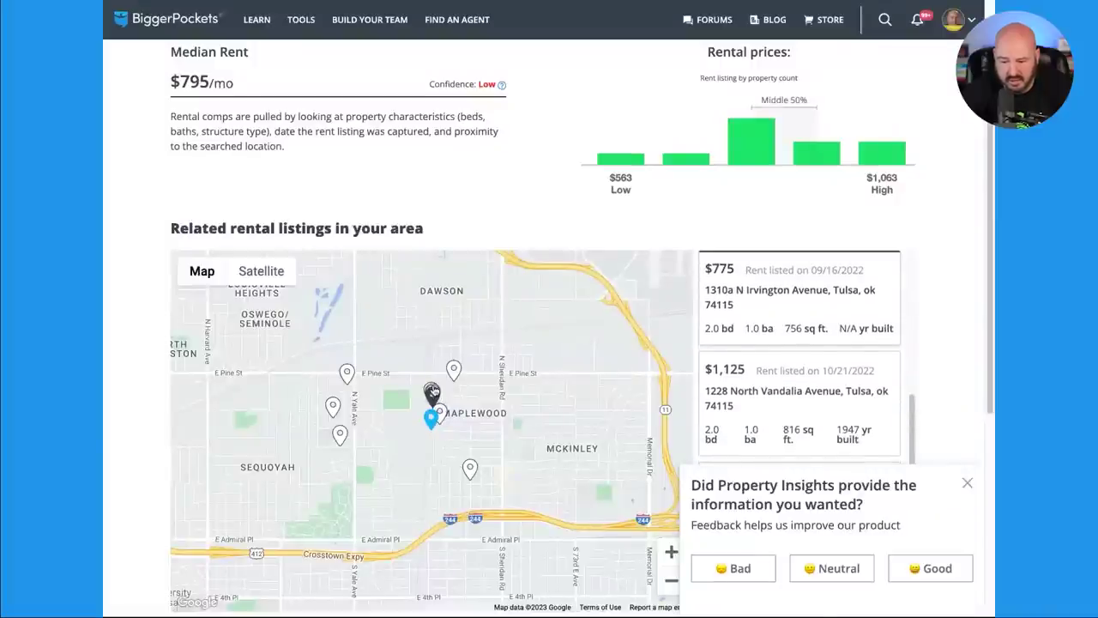
left_click(434, 392)
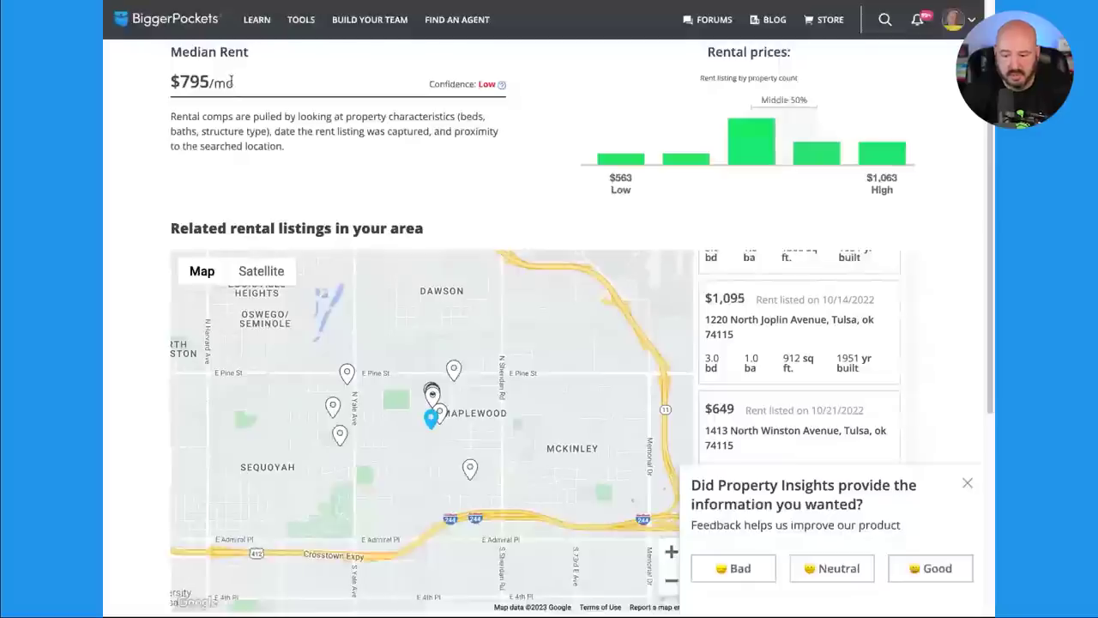
Step: Bring up the TOOLS menu listing the investing calculators
scroll(474, 168, "up", 1)
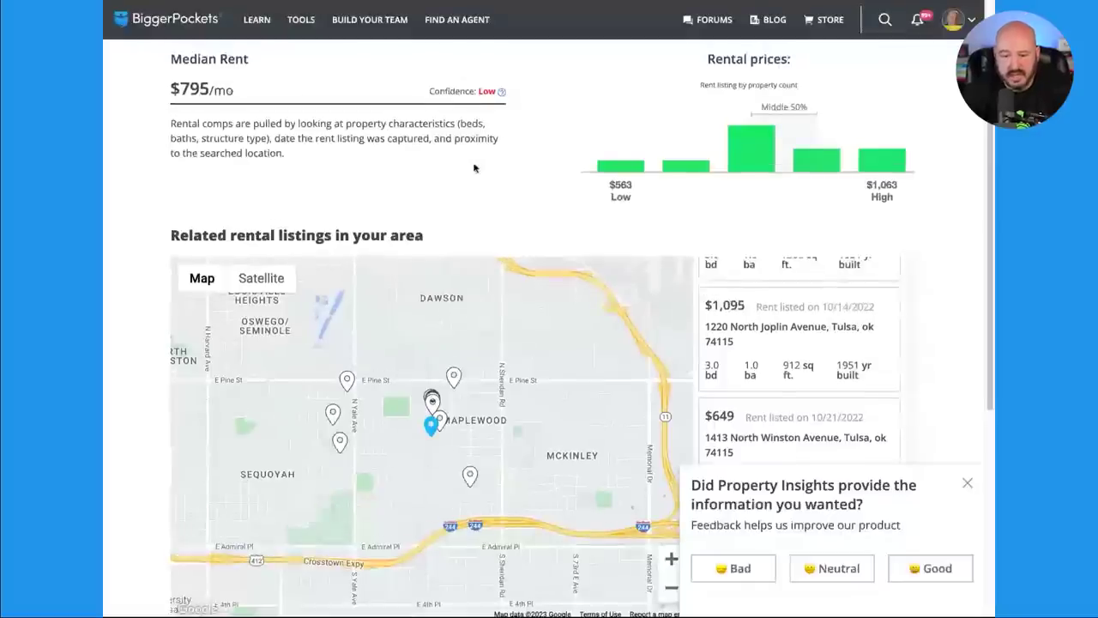
scroll(475, 168, "up", 2)
mouse_move(301, 19)
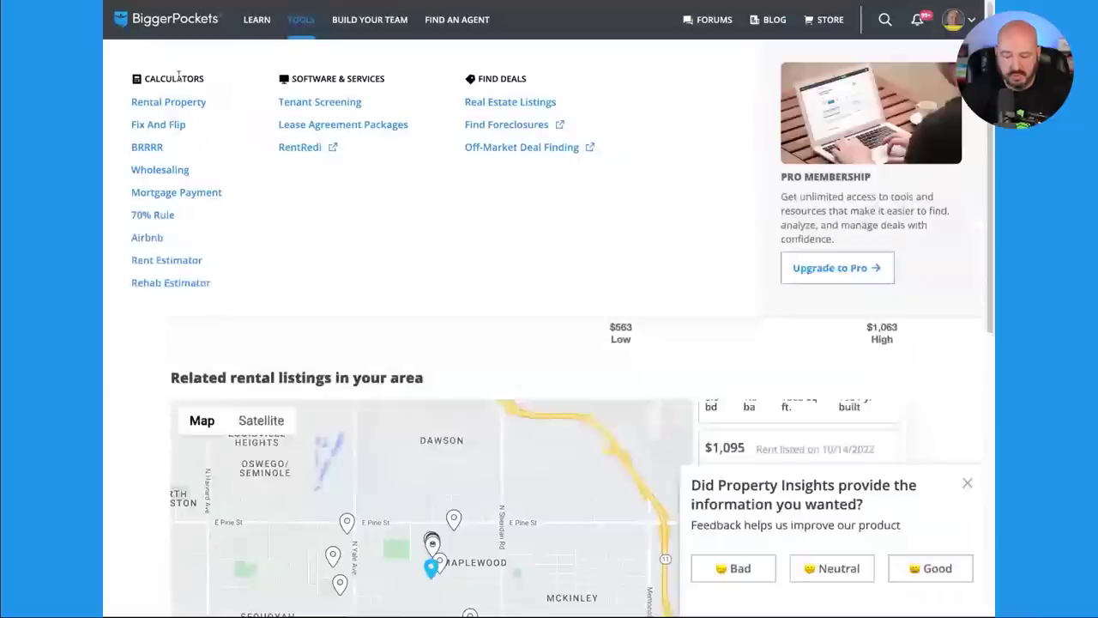
Step: Start a new report in the Rental Property calculator
left_click(168, 101)
scroll(540, 358, "down", 3)
left_click(616, 395)
left_click(539, 268)
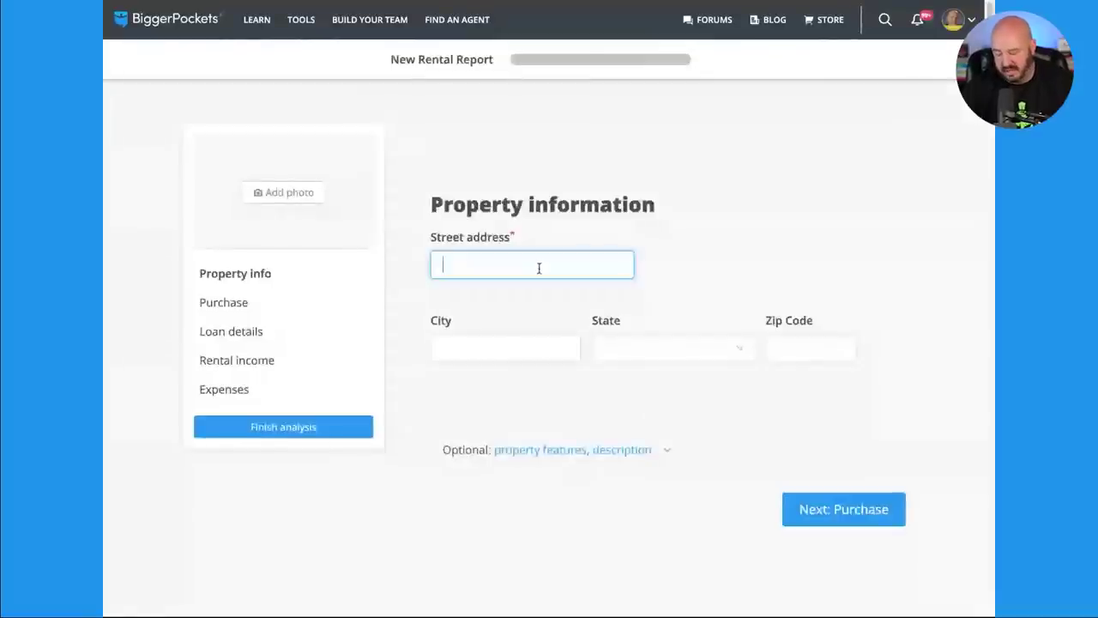
type("10")
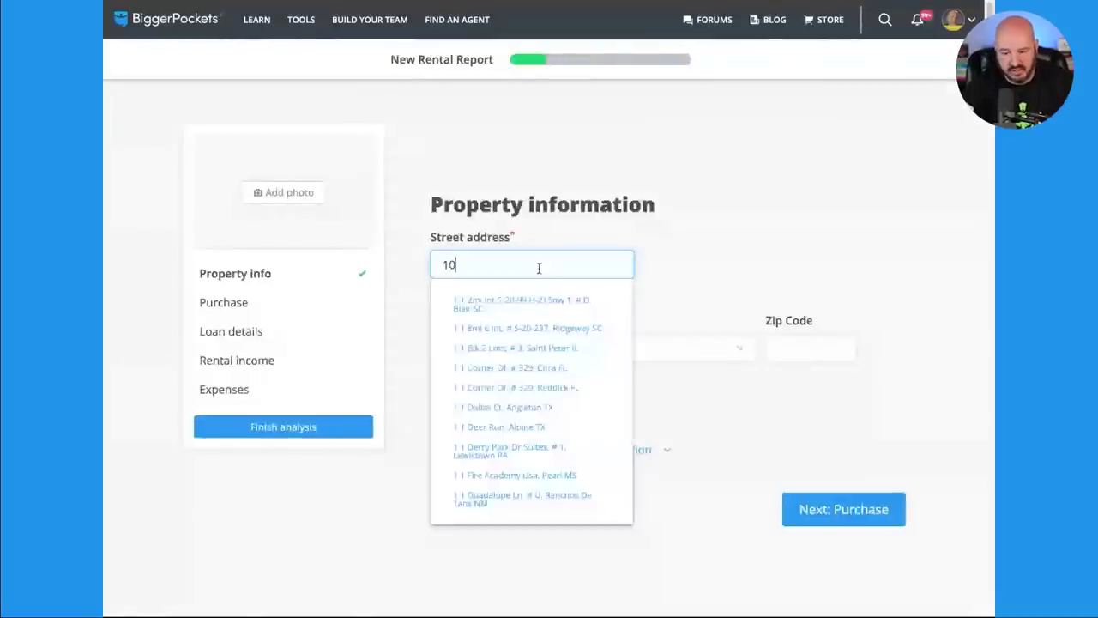
type("50 n irvington")
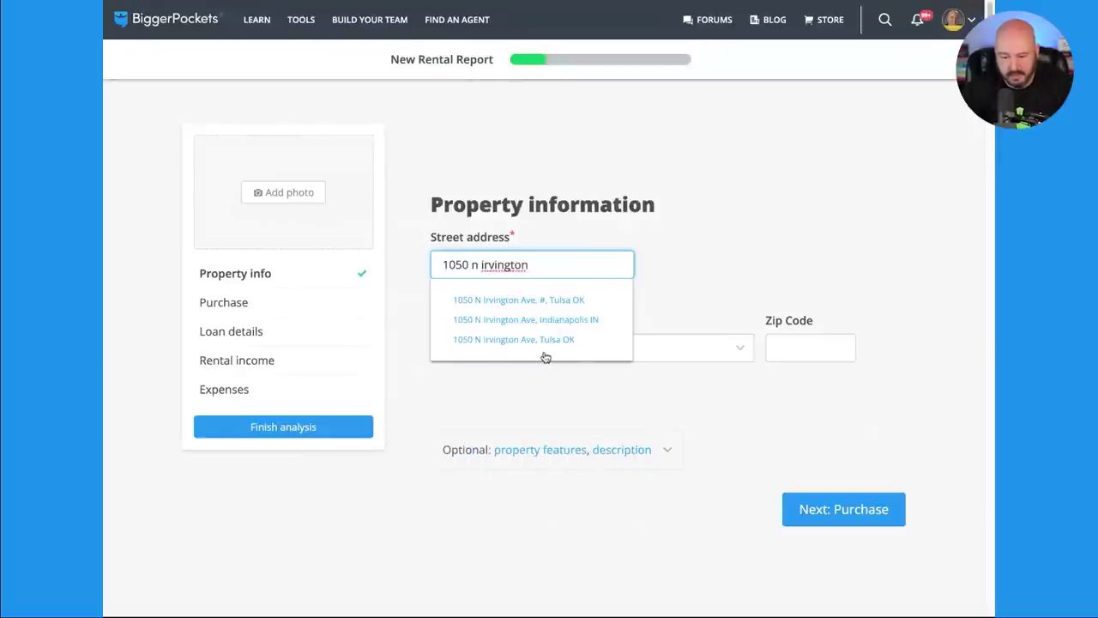
left_click(543, 343)
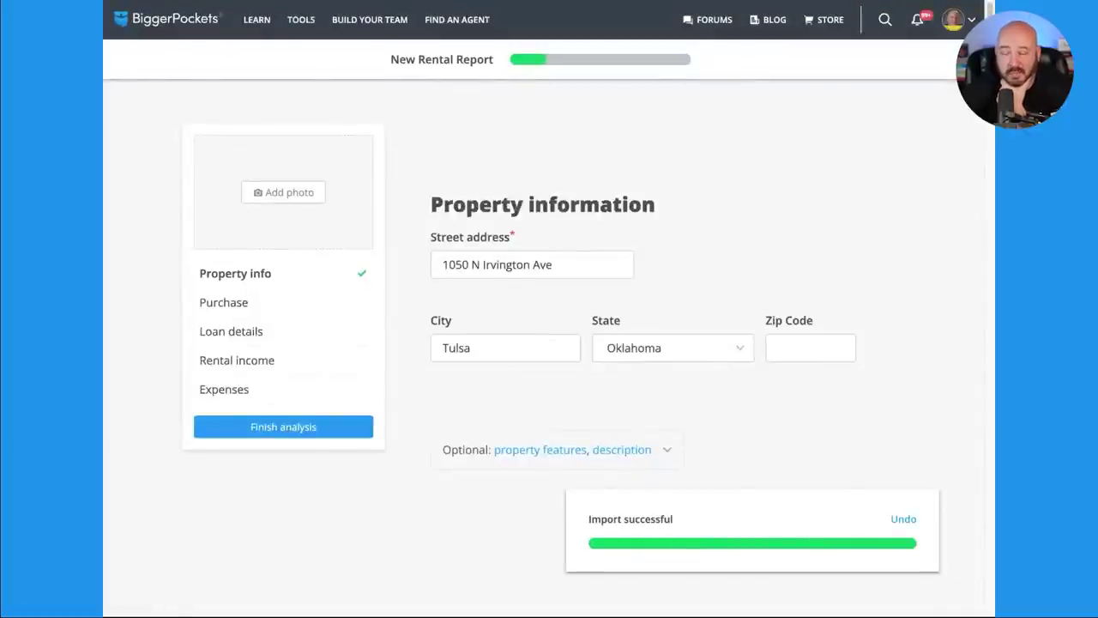
scroll(772, 549, "down", 4)
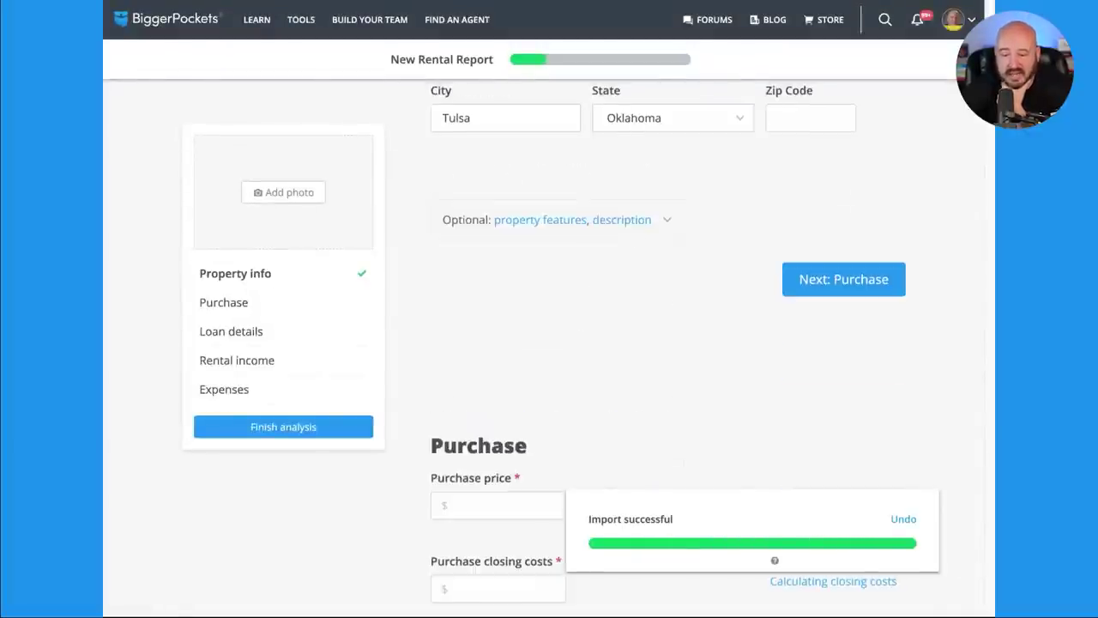
scroll(523, 242, "up", 2)
scroll(593, 340, "down", 2)
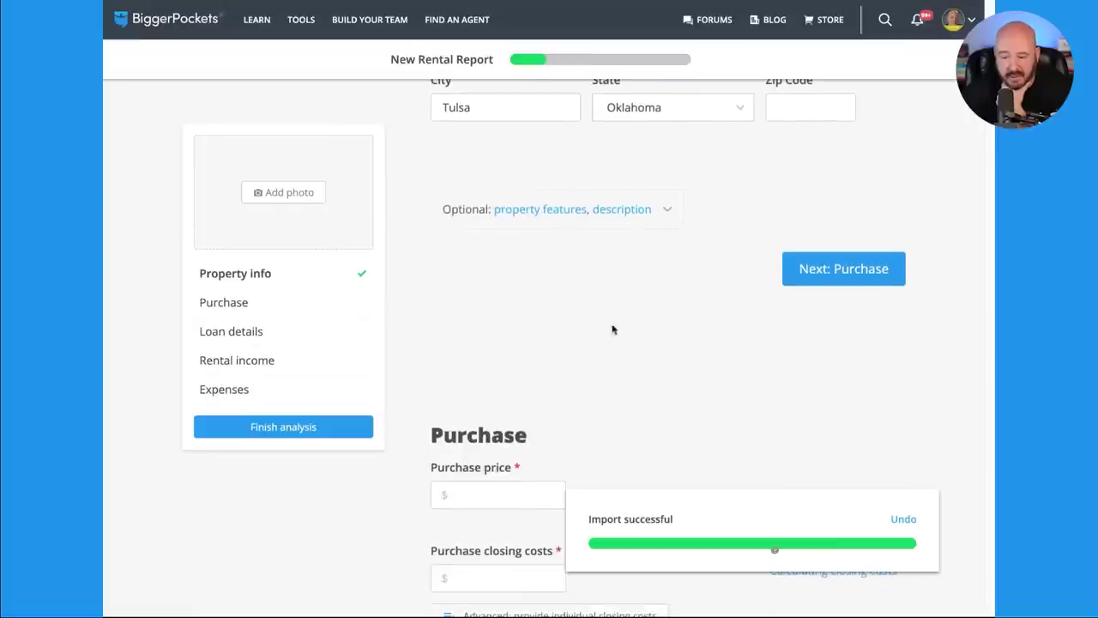
left_click(853, 272)
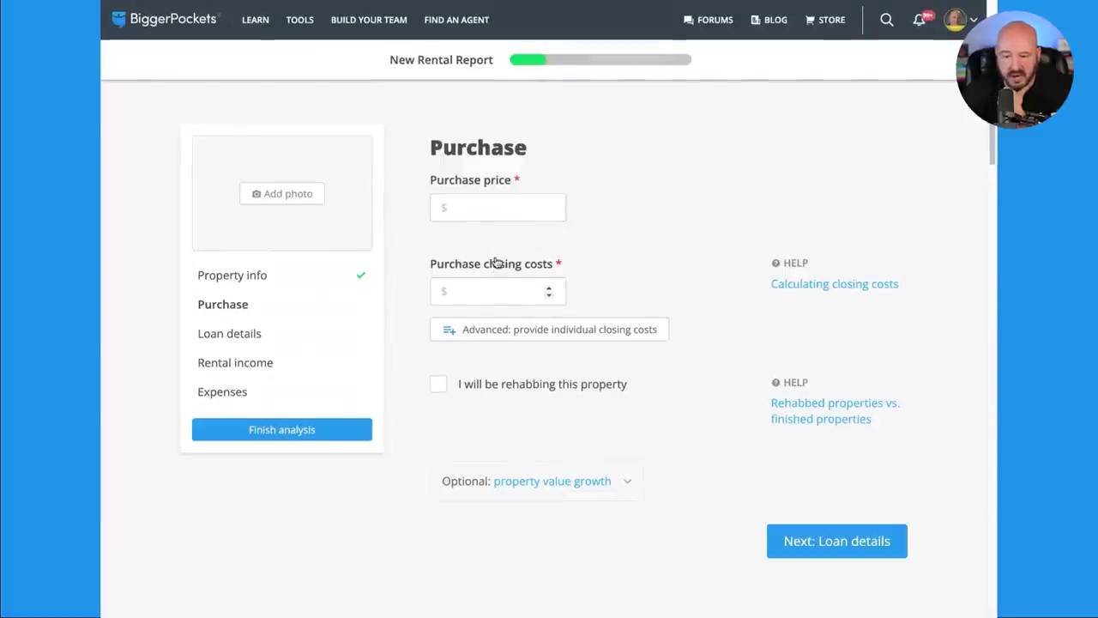
Step: Set the purchase price to 165000 and closing costs to 5000
left_click(496, 208)
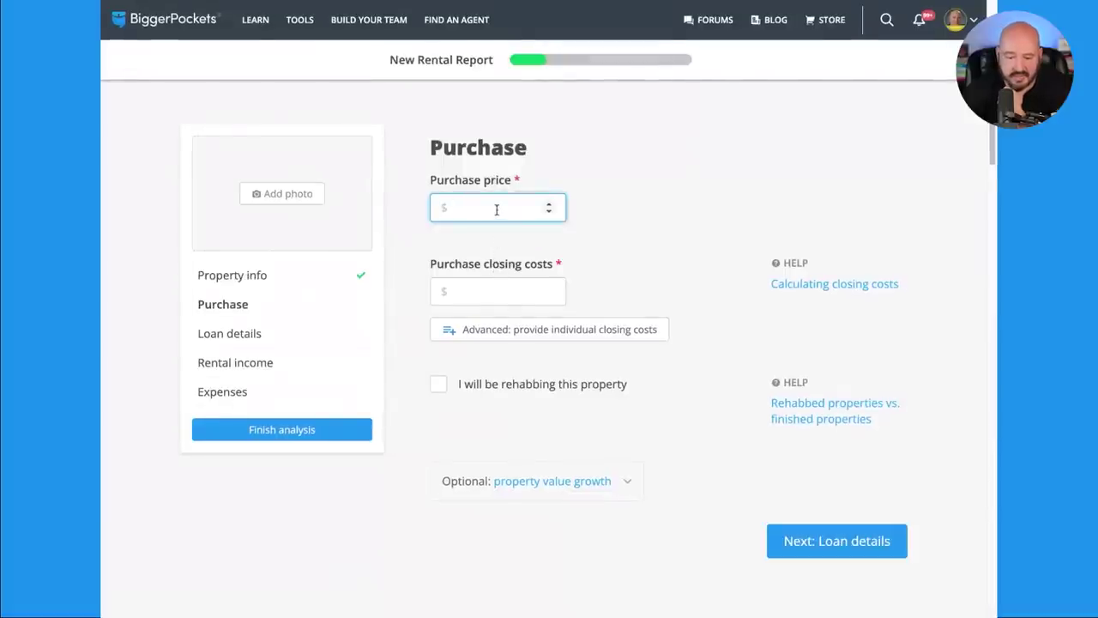
type("165000")
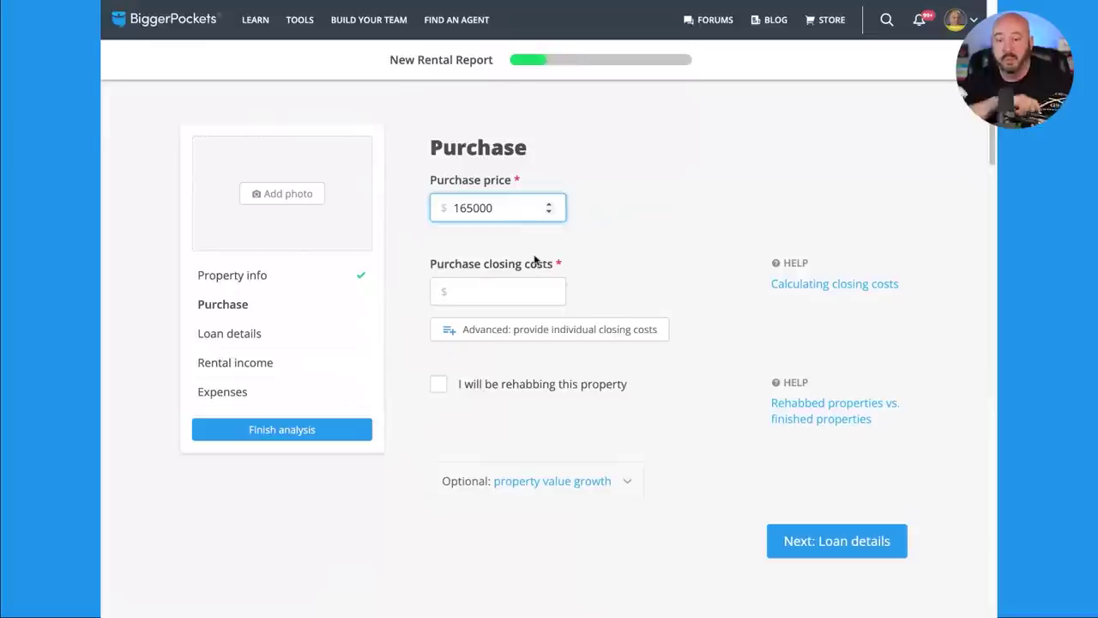
key("Tab")
type("5000")
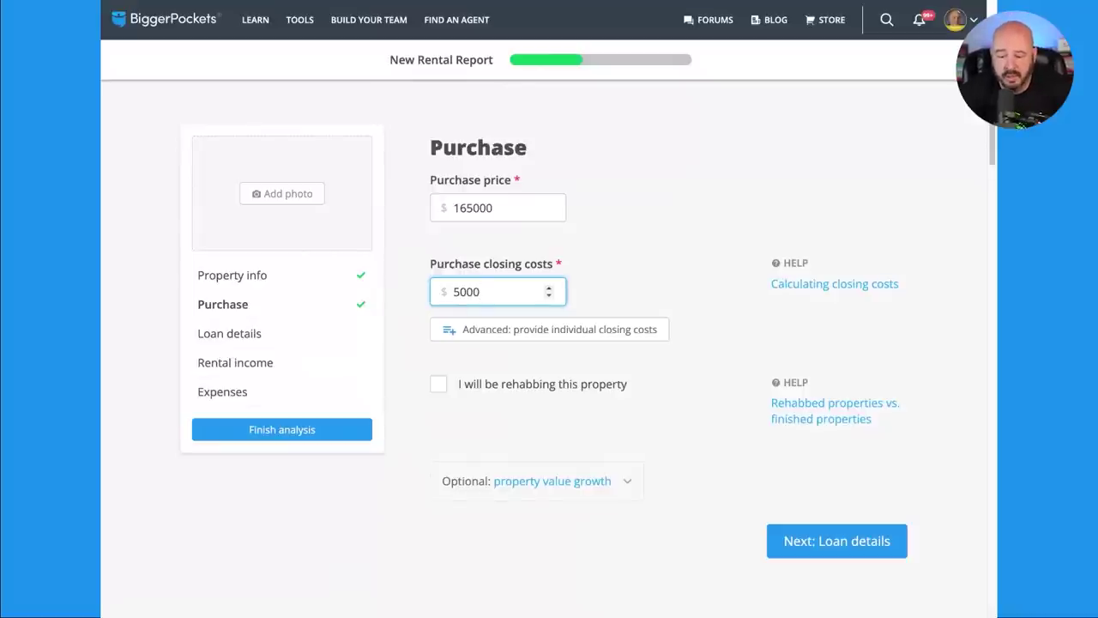
Step: Read the closing-costs explanation, then scroll down to Loan details
left_click(804, 291)
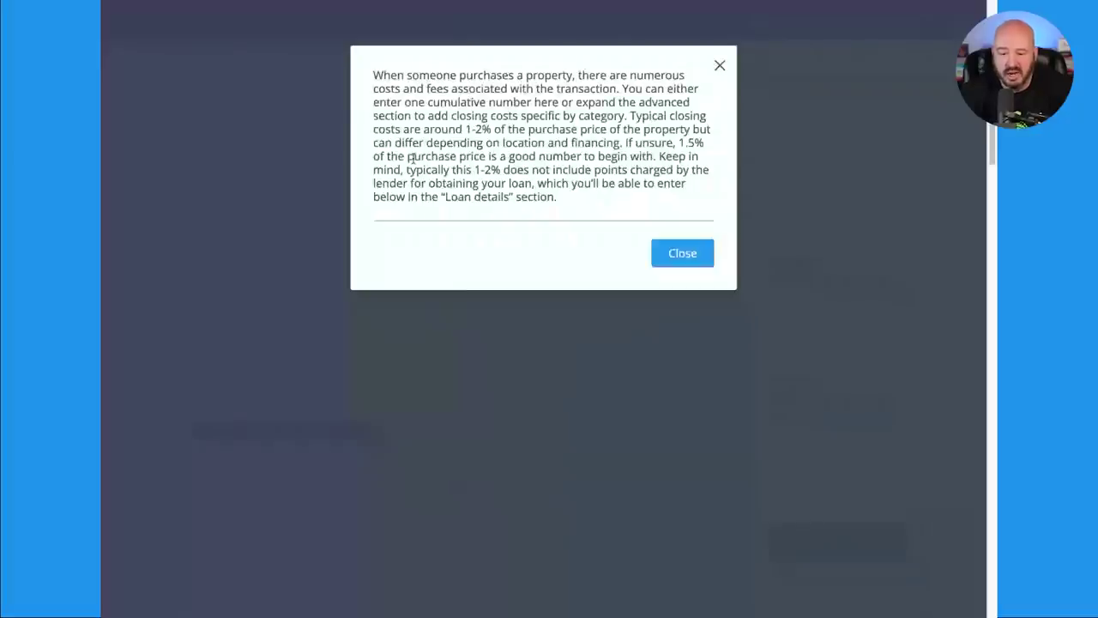
left_click(719, 65)
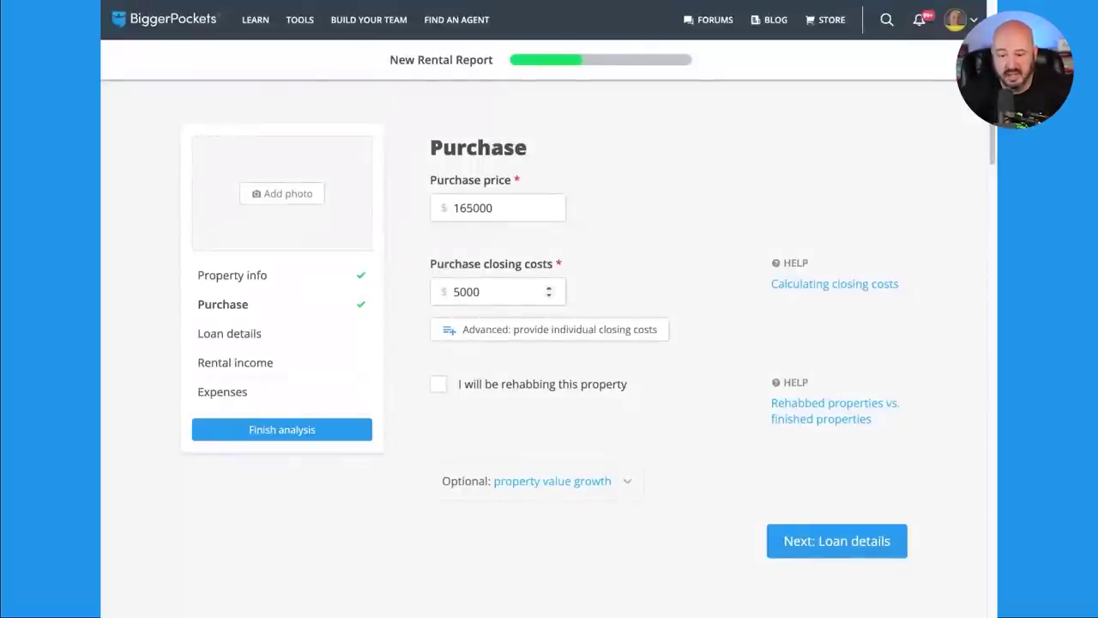
scroll(647, 304, "down", 1)
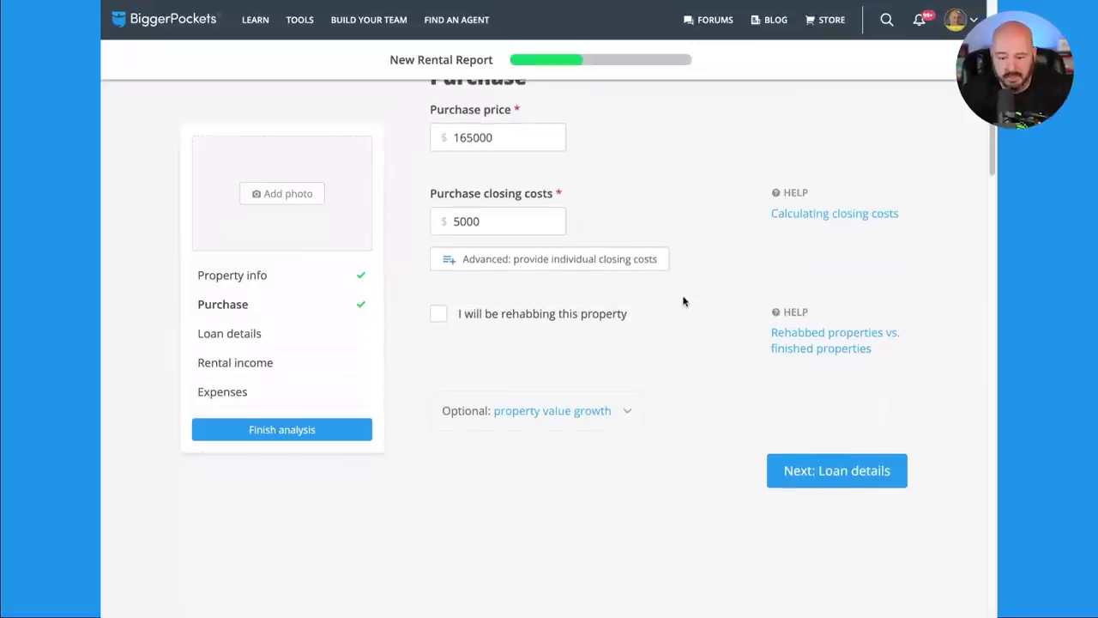
scroll(447, 220, "down", 2)
scroll(442, 219, "down", 3)
scroll(583, 360, "down", 1)
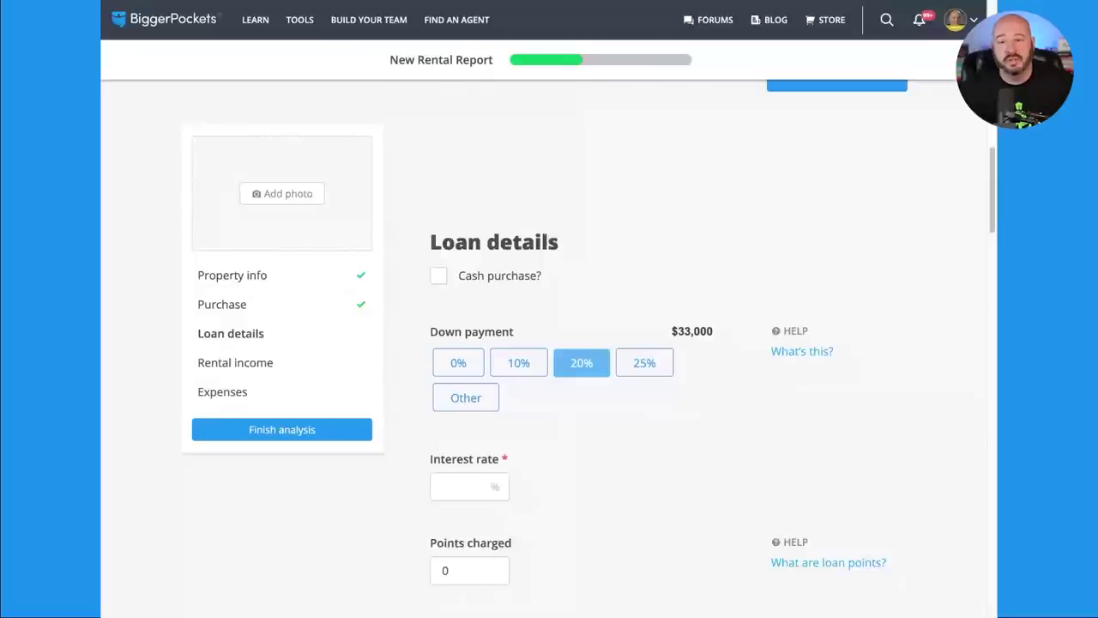
Step: Enter a 7% interest rate and a 30-year loan term, then continue to Income
scroll(549, 343, "down", 1)
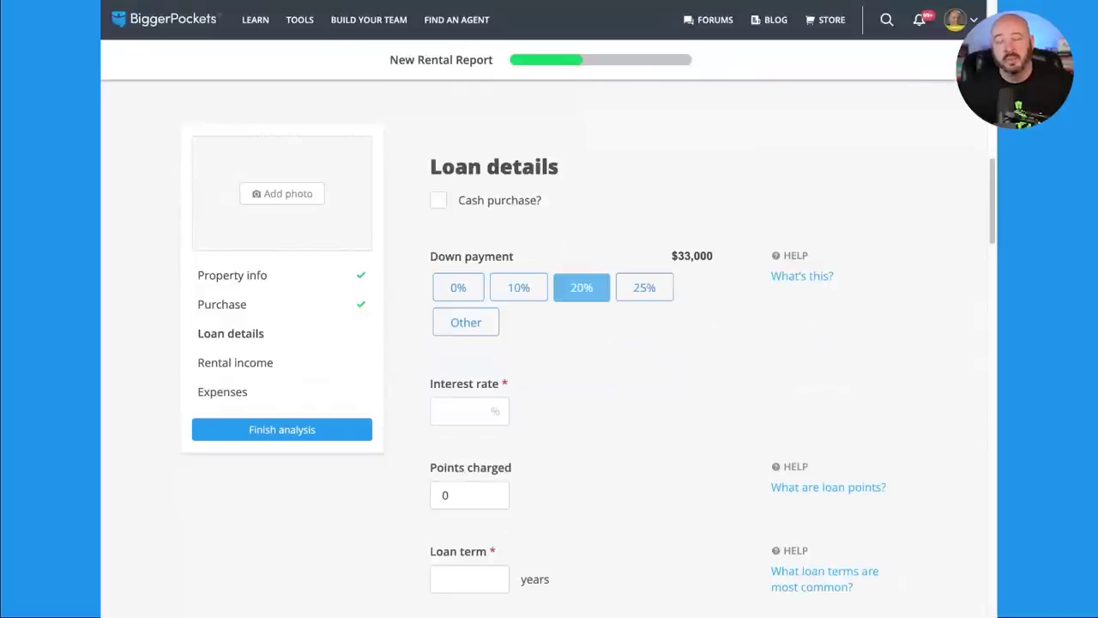
left_click(460, 396)
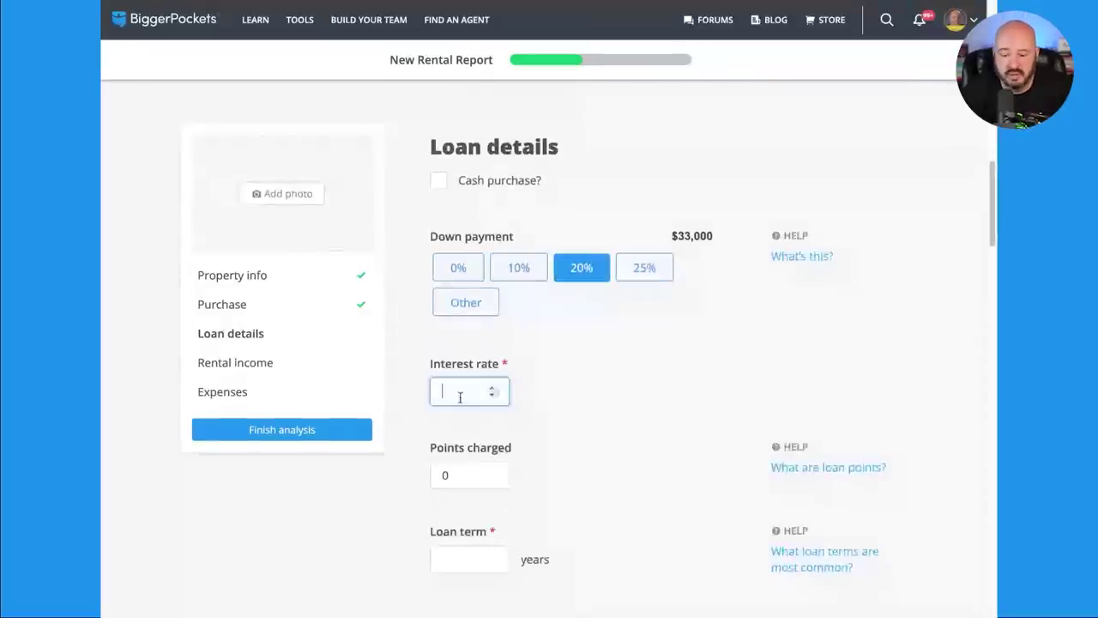
type("7")
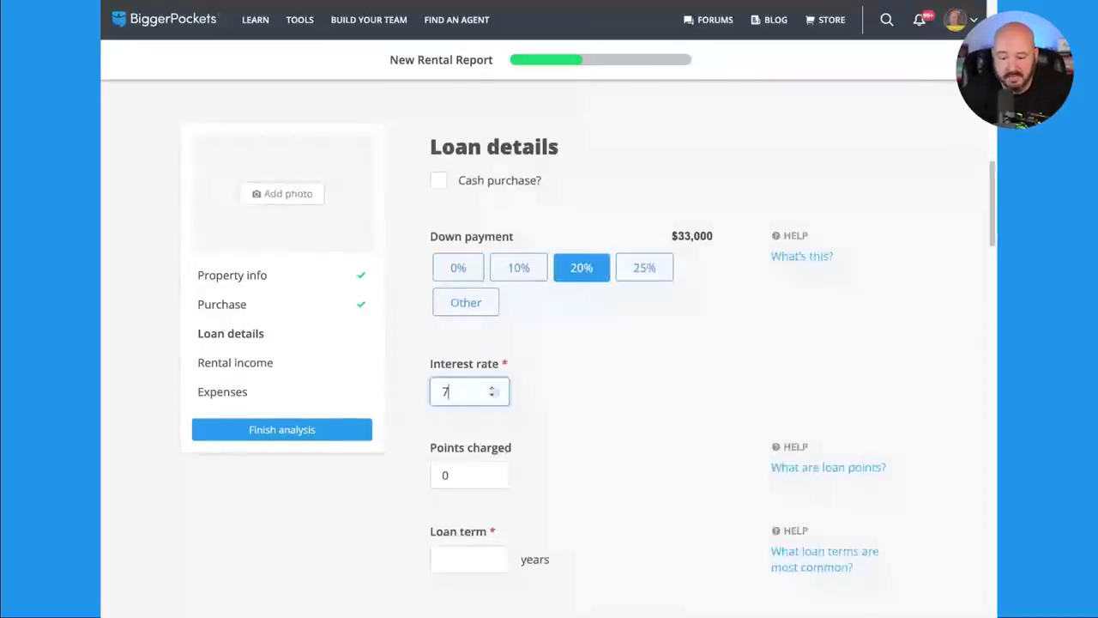
scroll(611, 421, "down", 1)
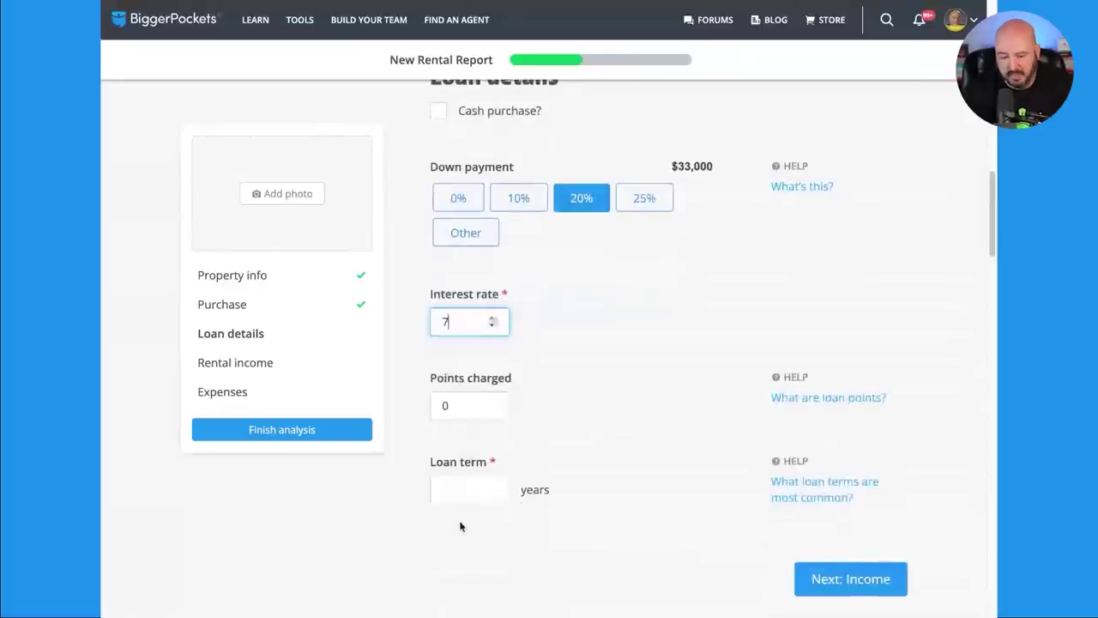
left_click(459, 489)
type("30")
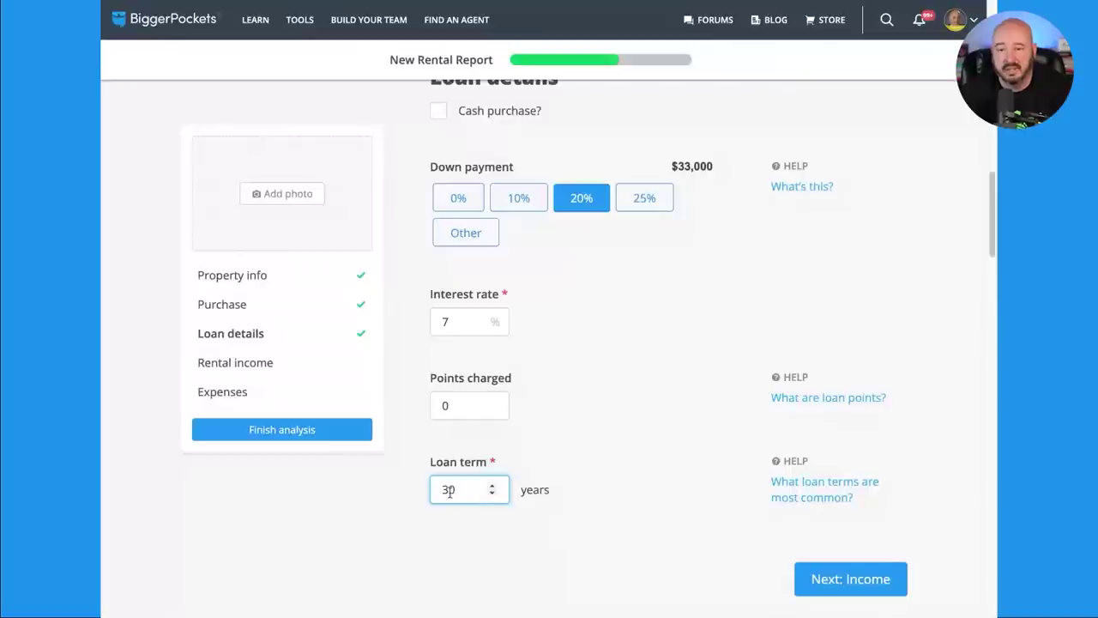
left_click(820, 574)
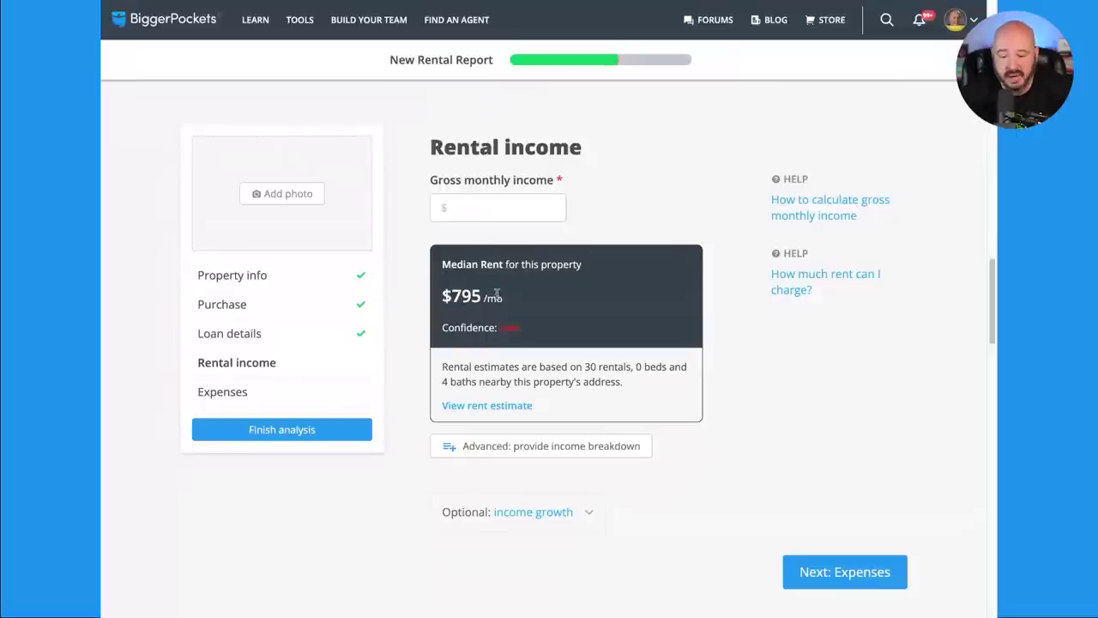
Step: Enter 1590 as gross monthly income and scroll down to Expenses
left_click(496, 204)
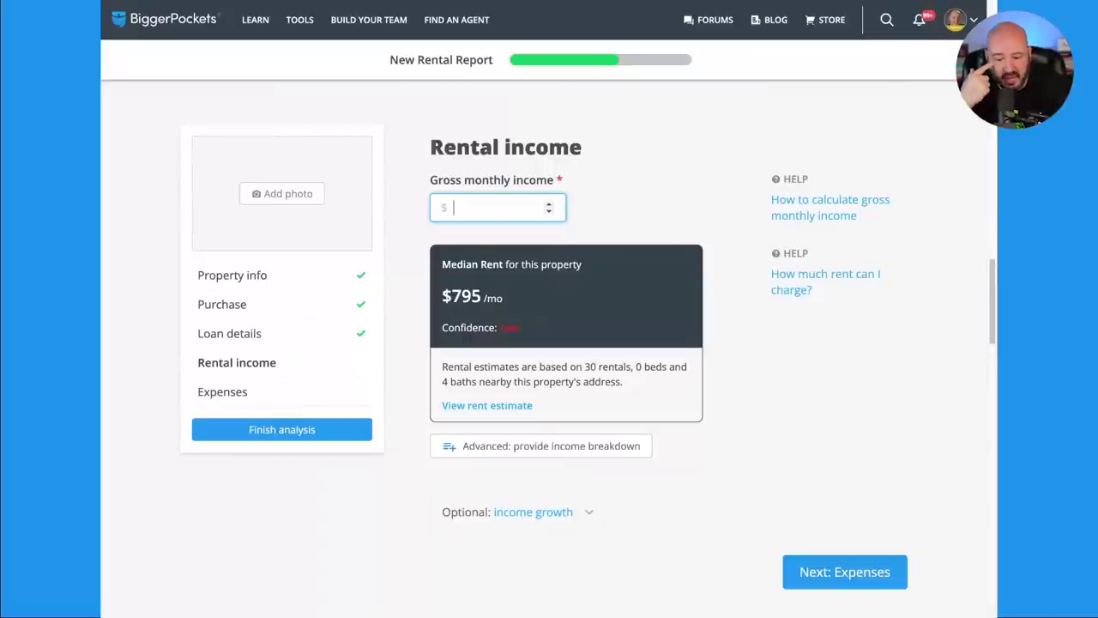
type("1590")
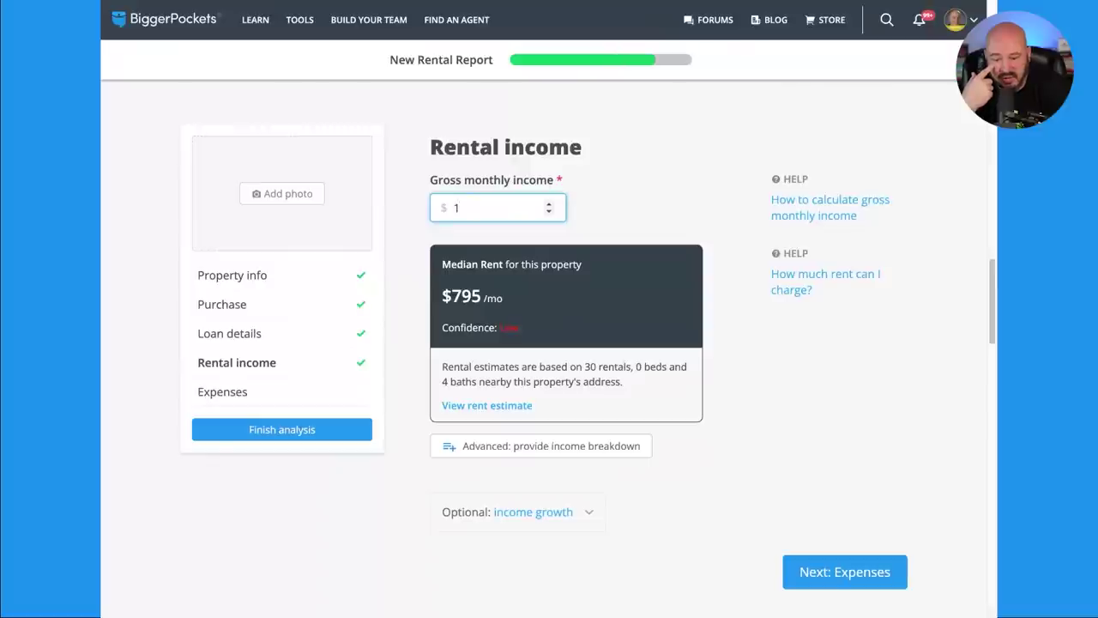
left_click(675, 199)
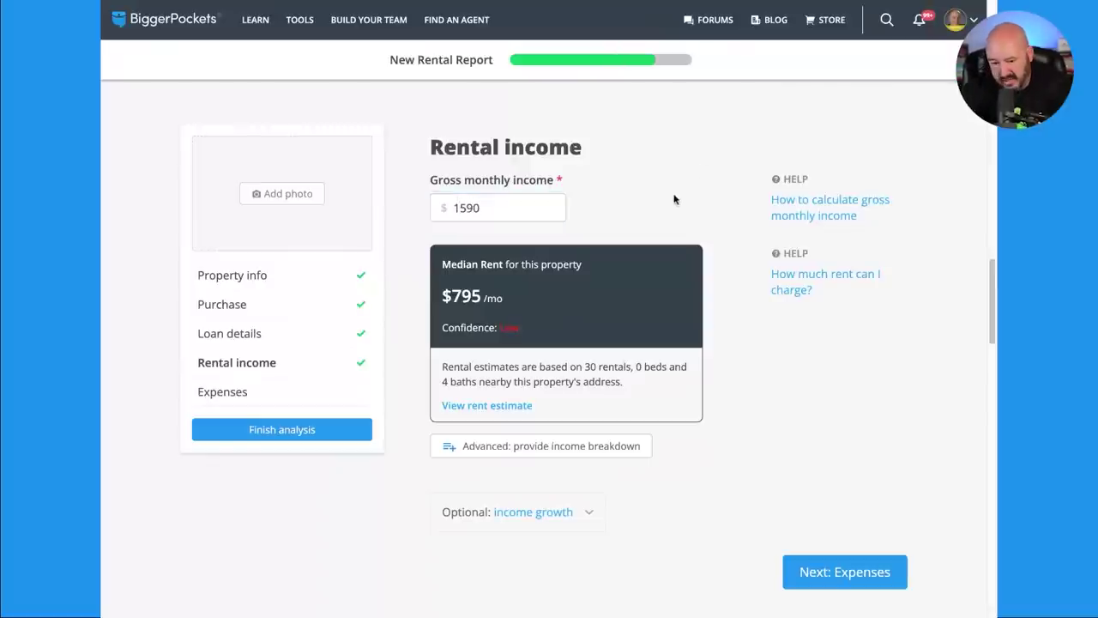
scroll(675, 199, "down", 5)
scroll(503, 256, "down", 2)
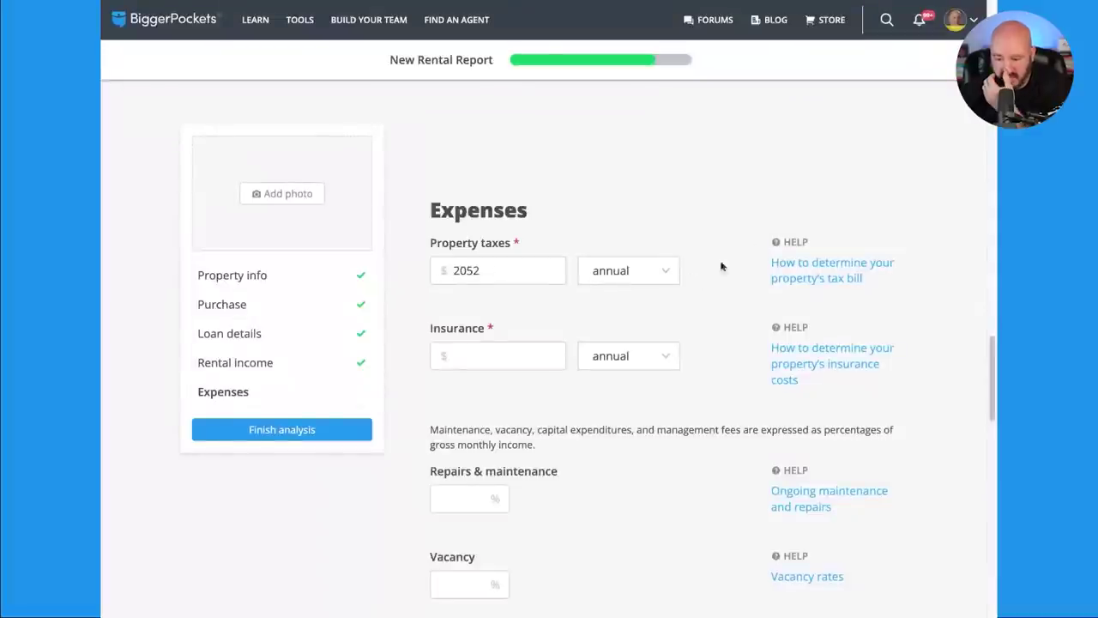
Step: Enter $60 insurance billed monthly, checking the property tax and insurance help tips
left_click(804, 266)
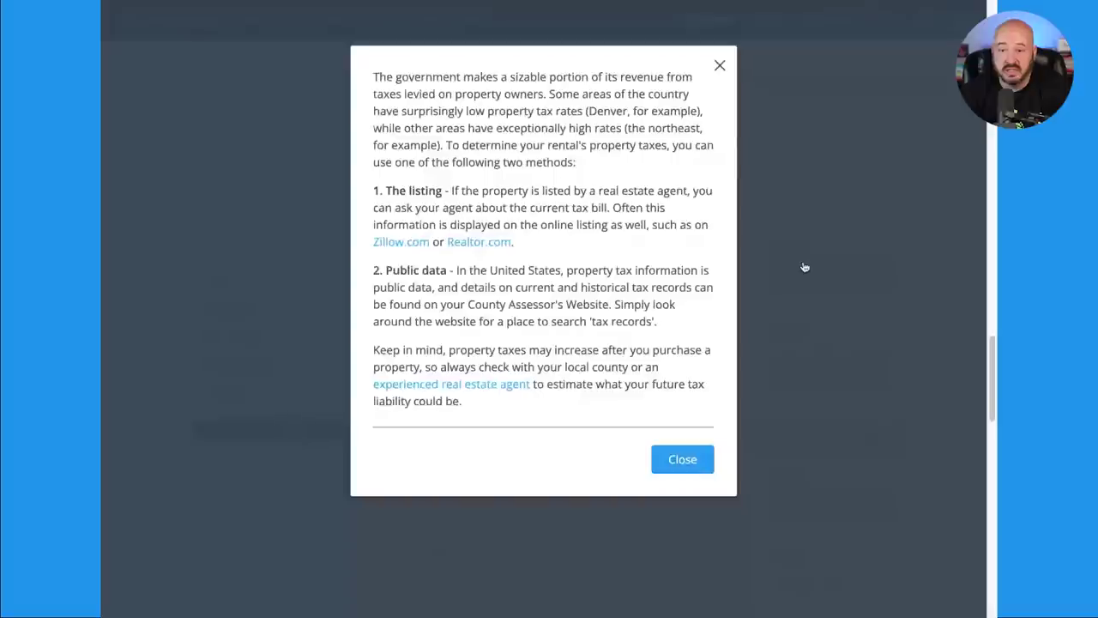
left_click(720, 66)
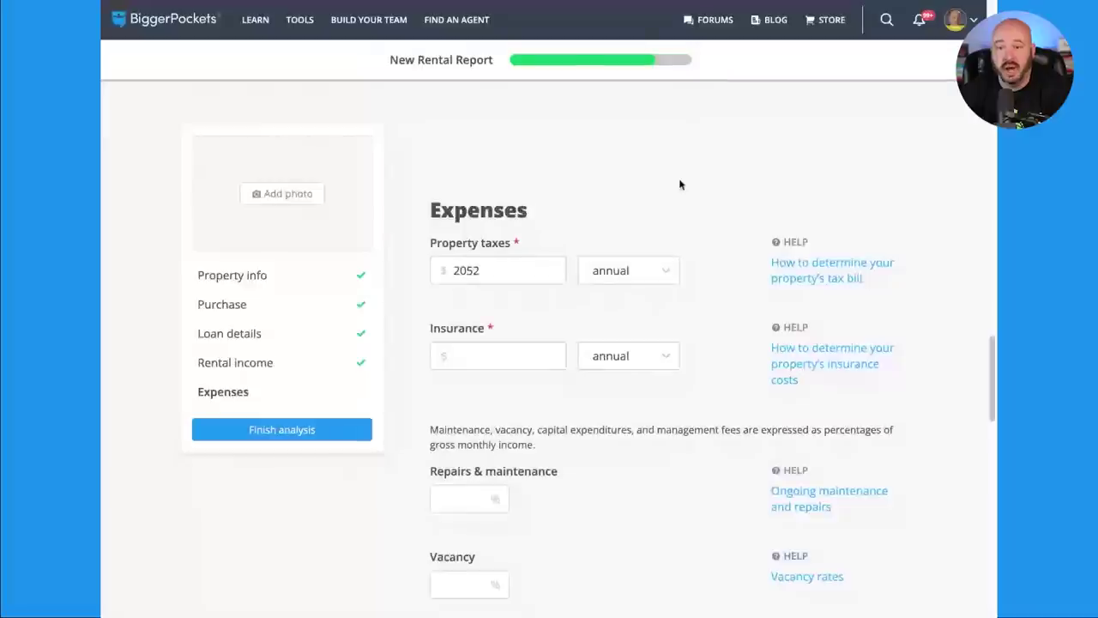
left_click(488, 268)
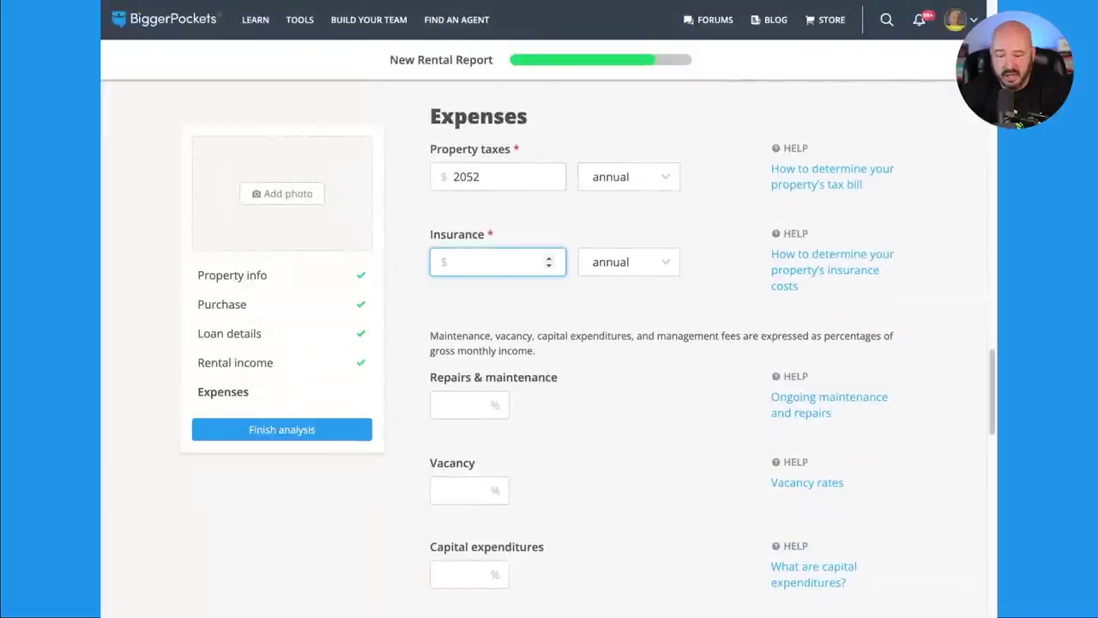
type("60")
left_click(665, 269)
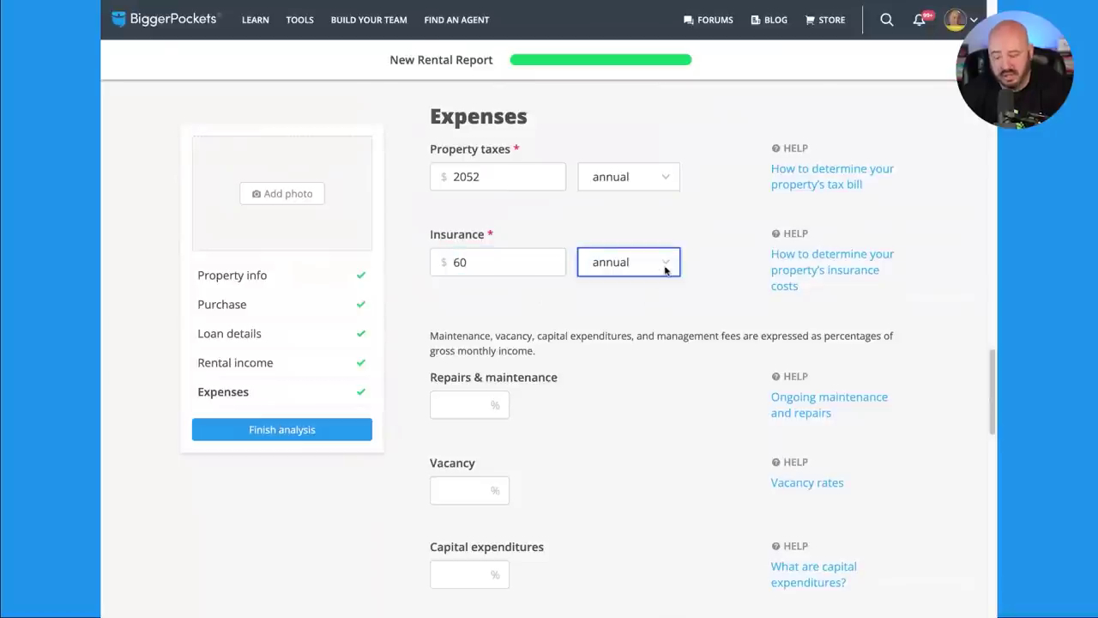
key("Down")
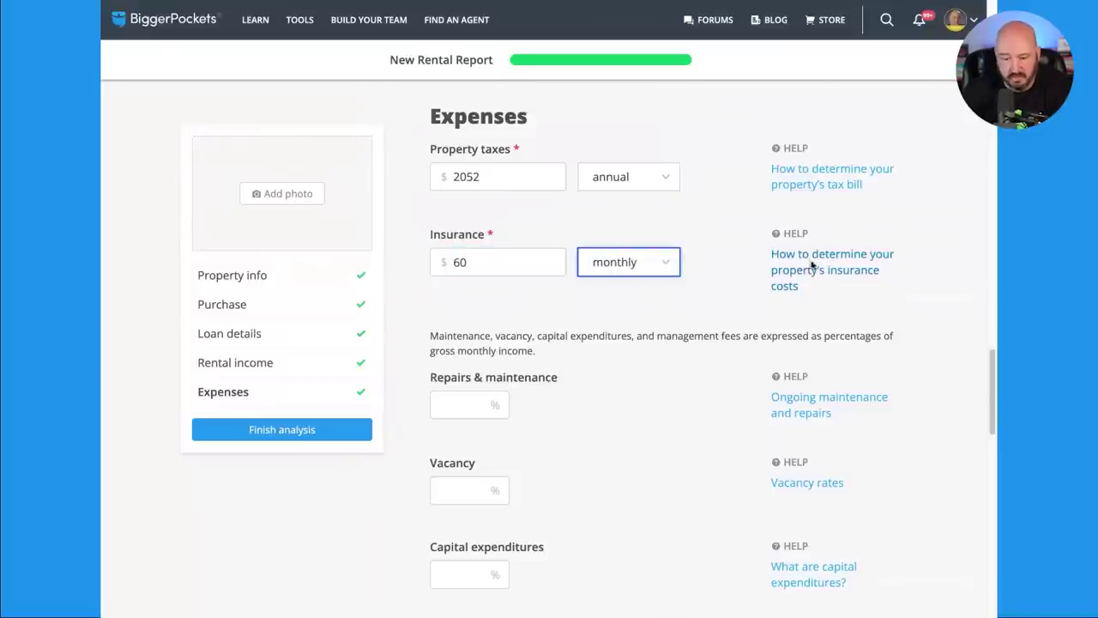
left_click(811, 269)
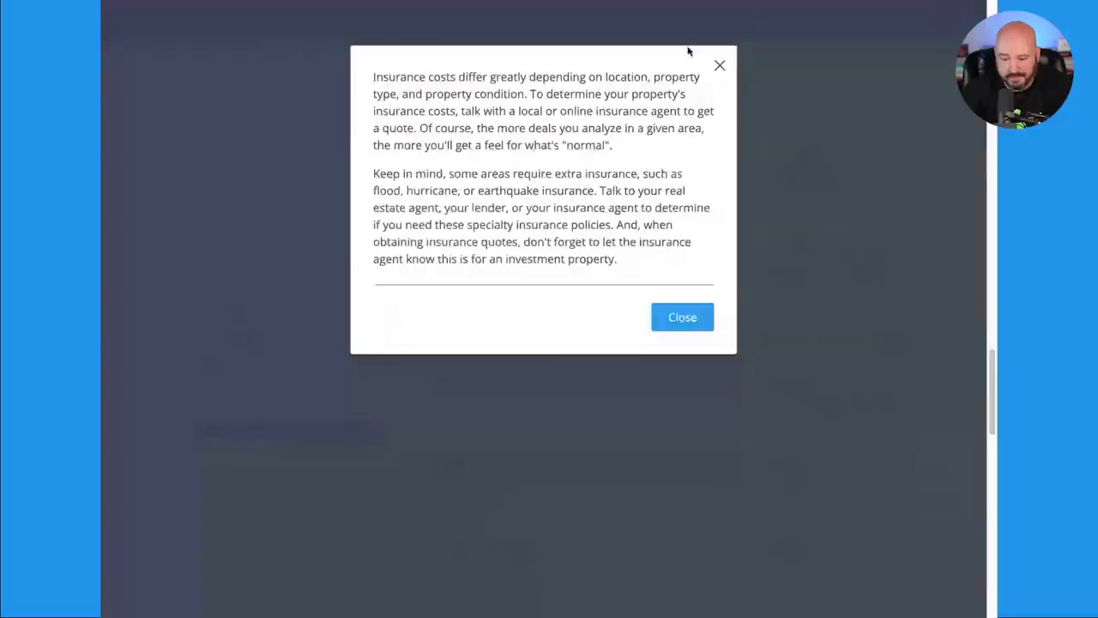
left_click(721, 67)
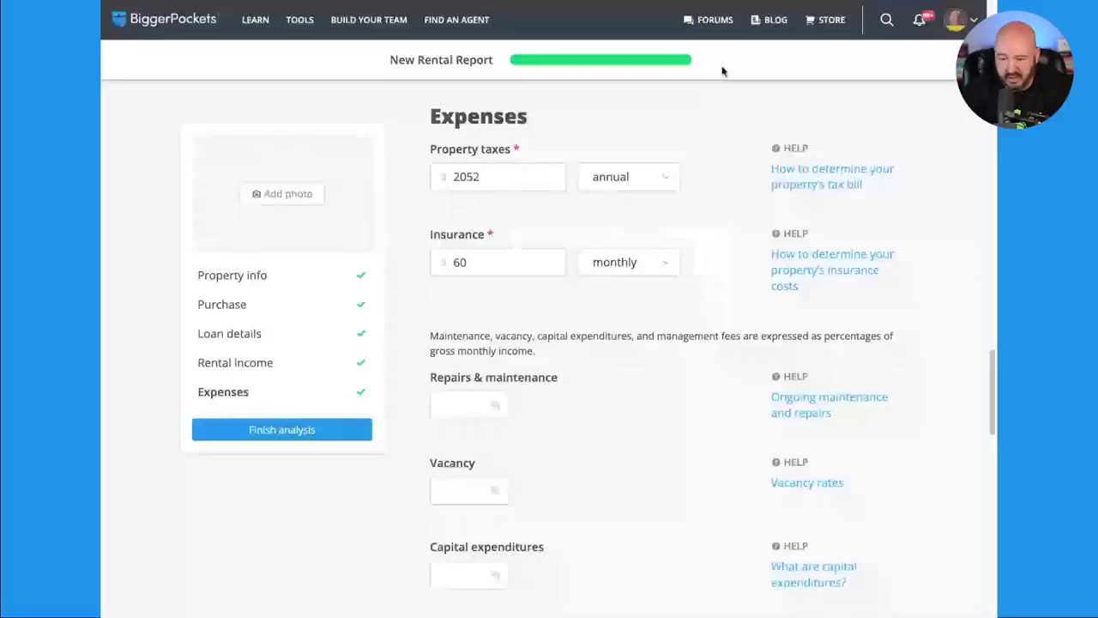
left_click(471, 400)
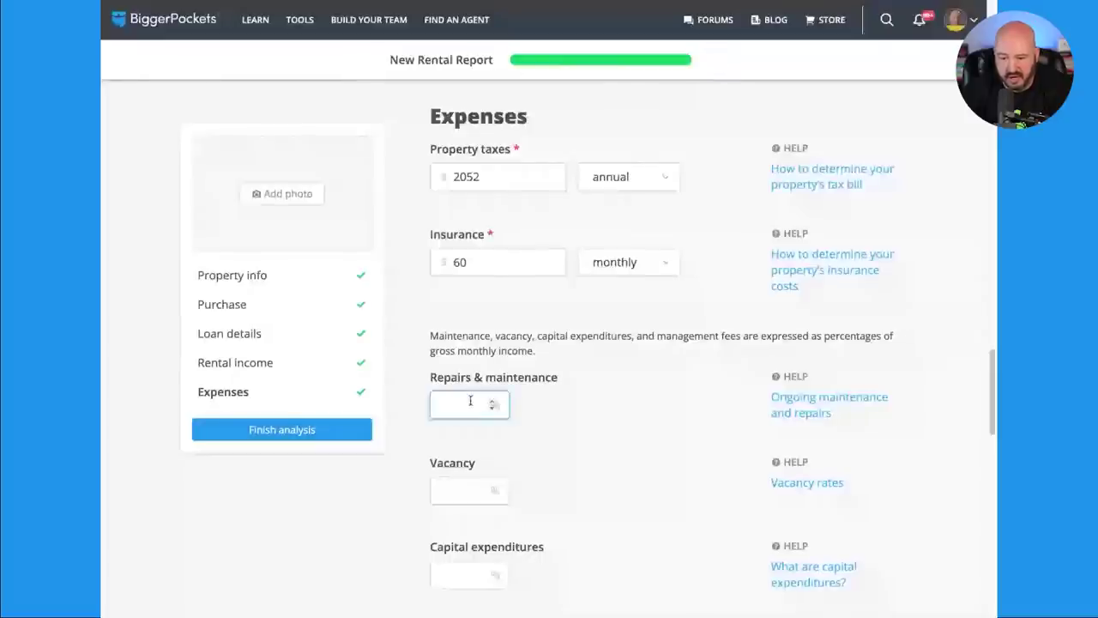
Step: Set repairs, vacancy and capital expenditures to 5% each and management fees to 10%
scroll(471, 400, "down", 3)
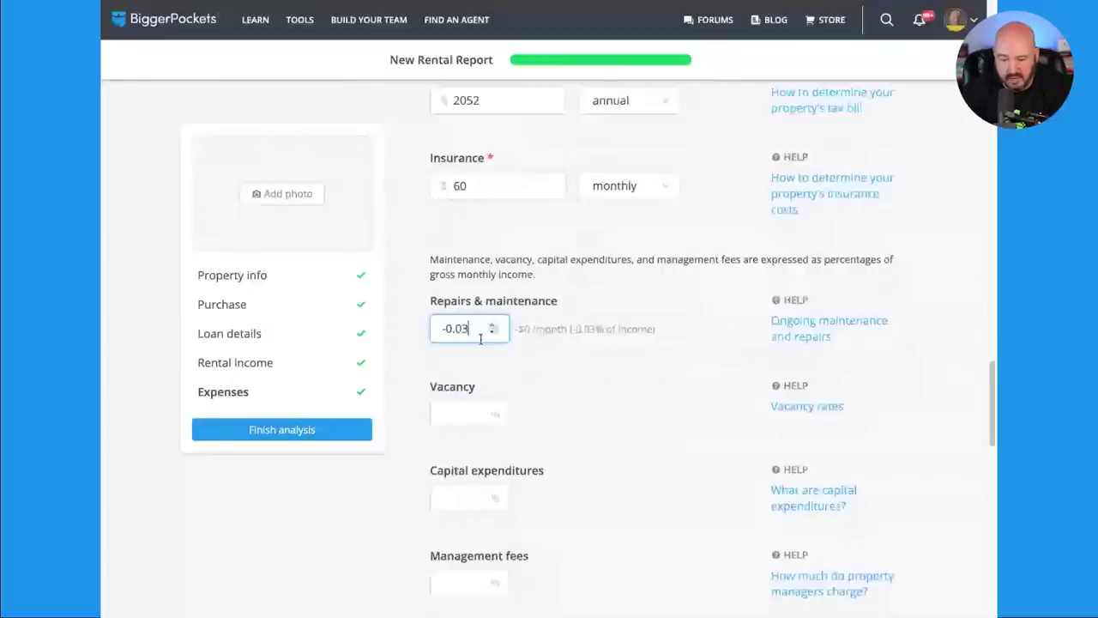
key("BackSpace")
key("BackSpace")
key("BackSpace")
key("BackSpace")
key("BackSpace")
type("5")
key("Tab")
key("Tab")
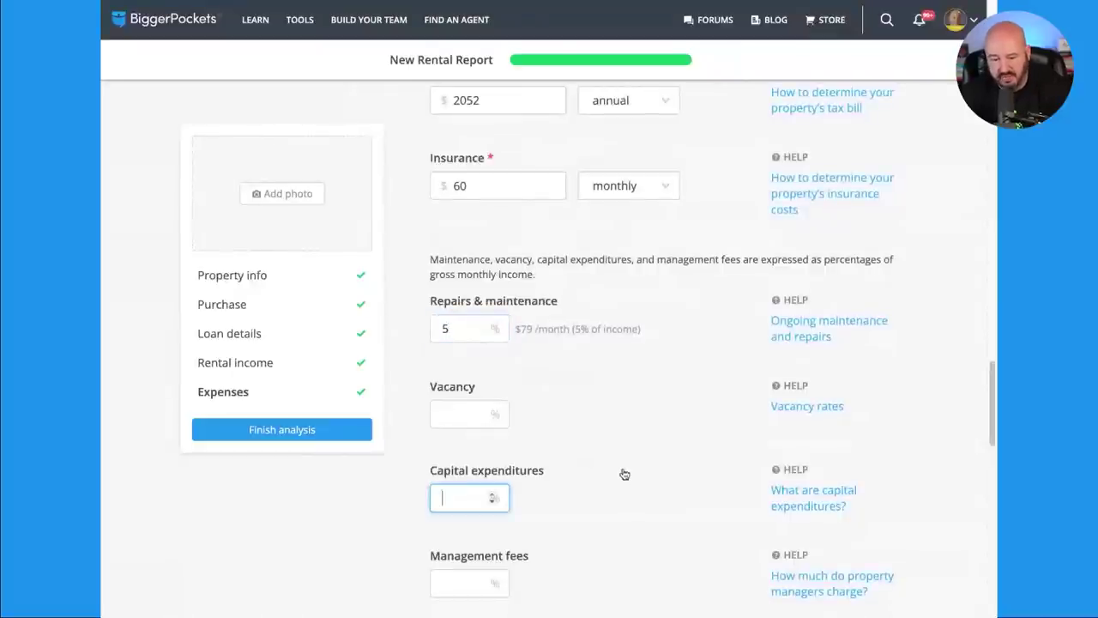
left_click(465, 420)
type("5")
scroll(632, 498, "down", 1)
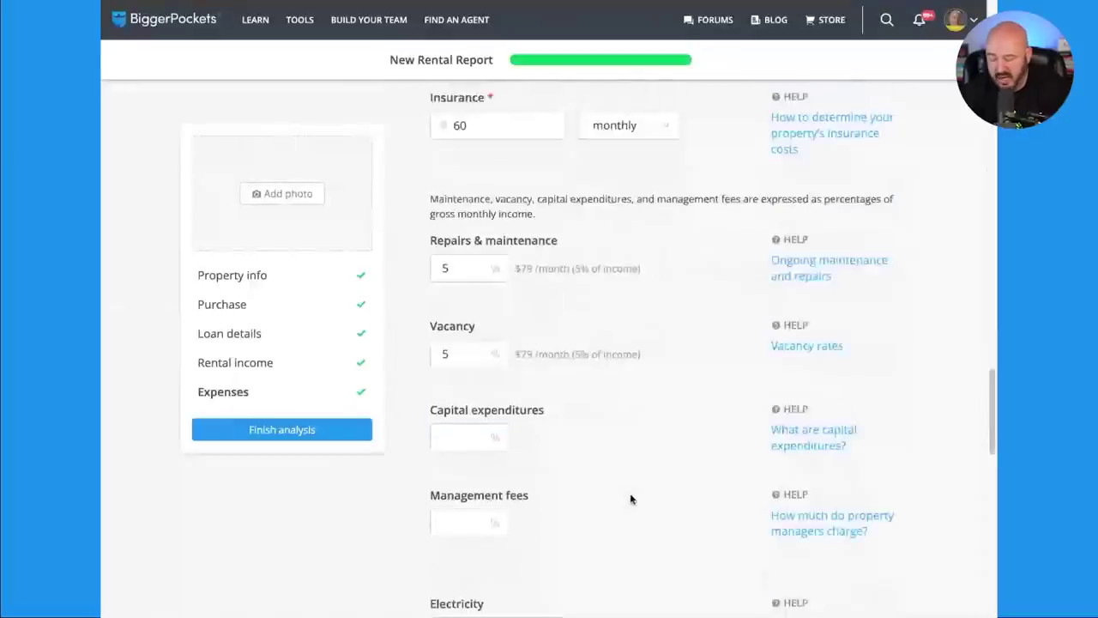
left_click(460, 421)
type("5")
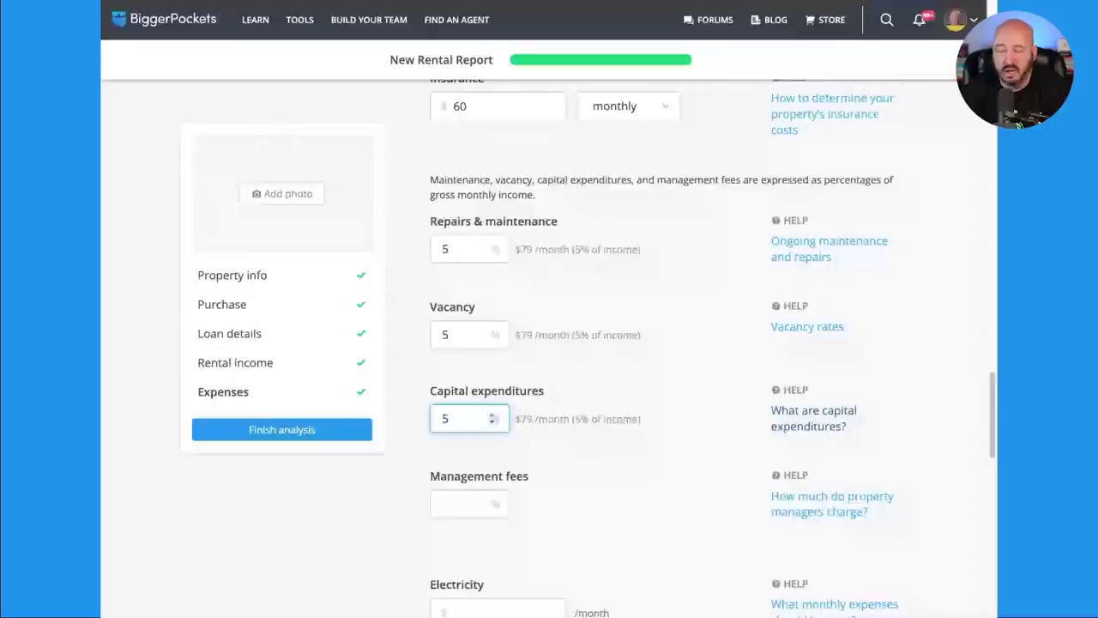
key("Tab")
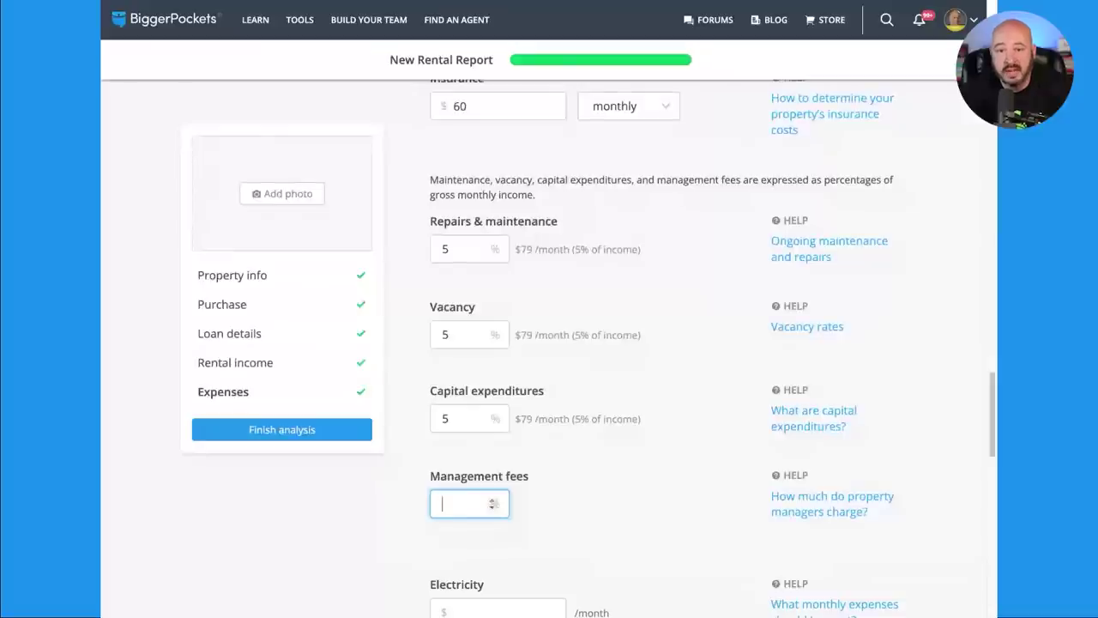
scroll(663, 348, "down", 1)
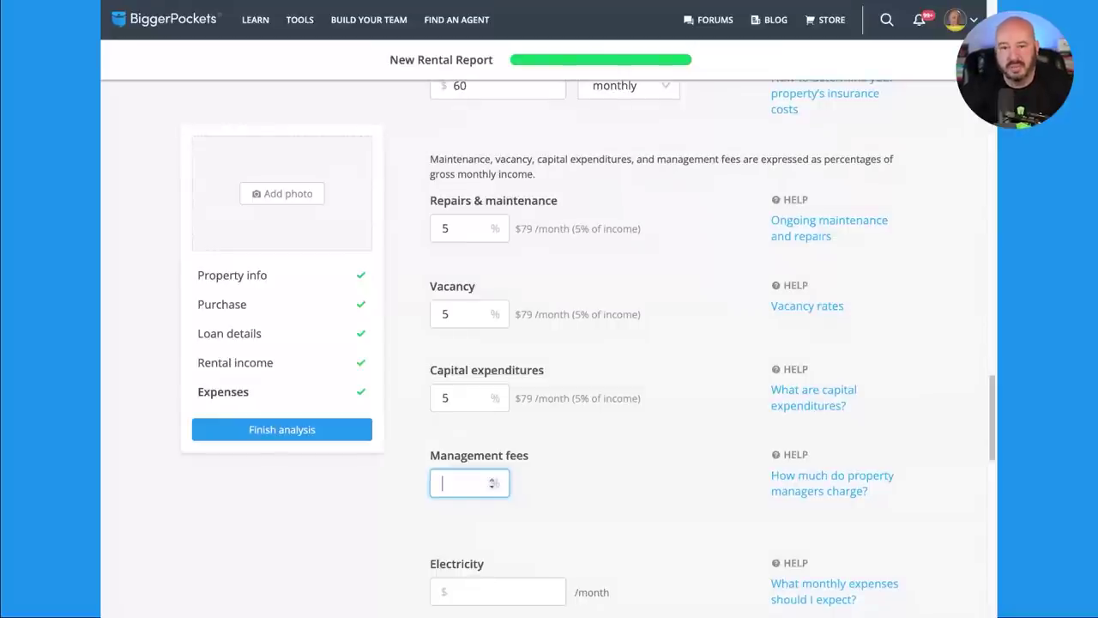
type("10")
left_click(645, 536)
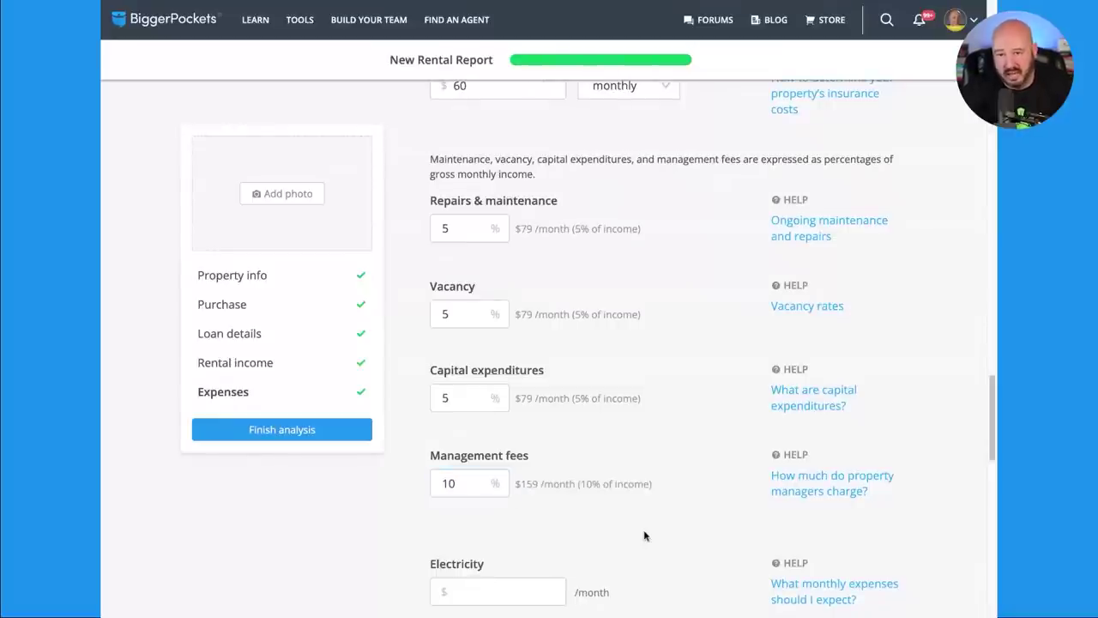
Step: Scroll past the blank Garbage and Other expenses down to Finish analysis
scroll(643, 535, "down", 1)
scroll(637, 529, "down", 1)
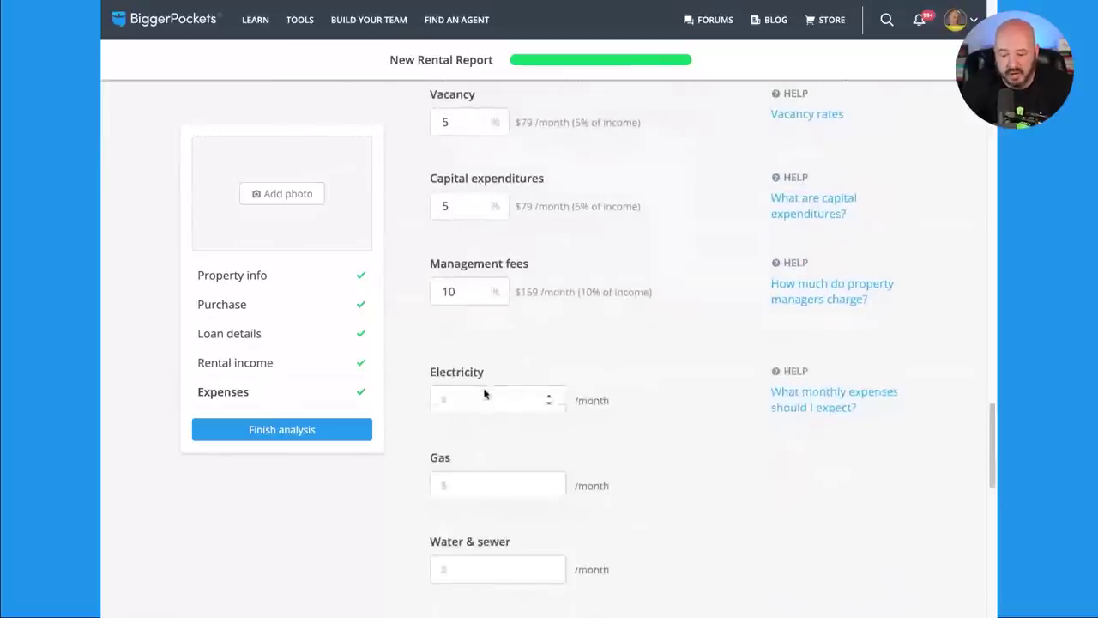
scroll(484, 495, "down", 1)
scroll(484, 500, "down", 1)
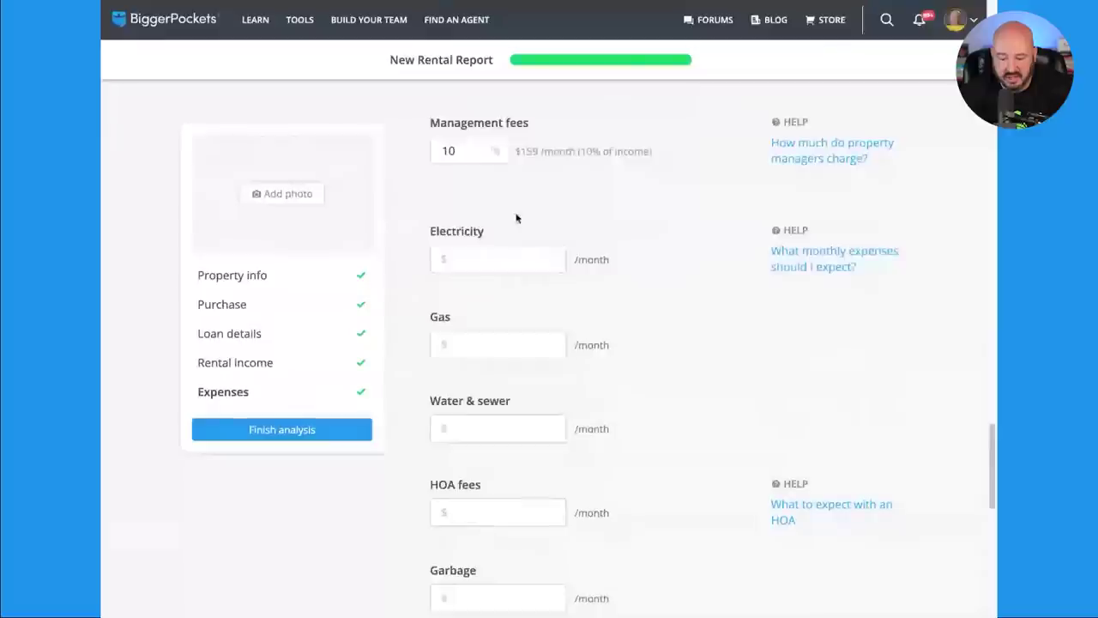
scroll(512, 512, "down", 2)
scroll(514, 514, "down", 2)
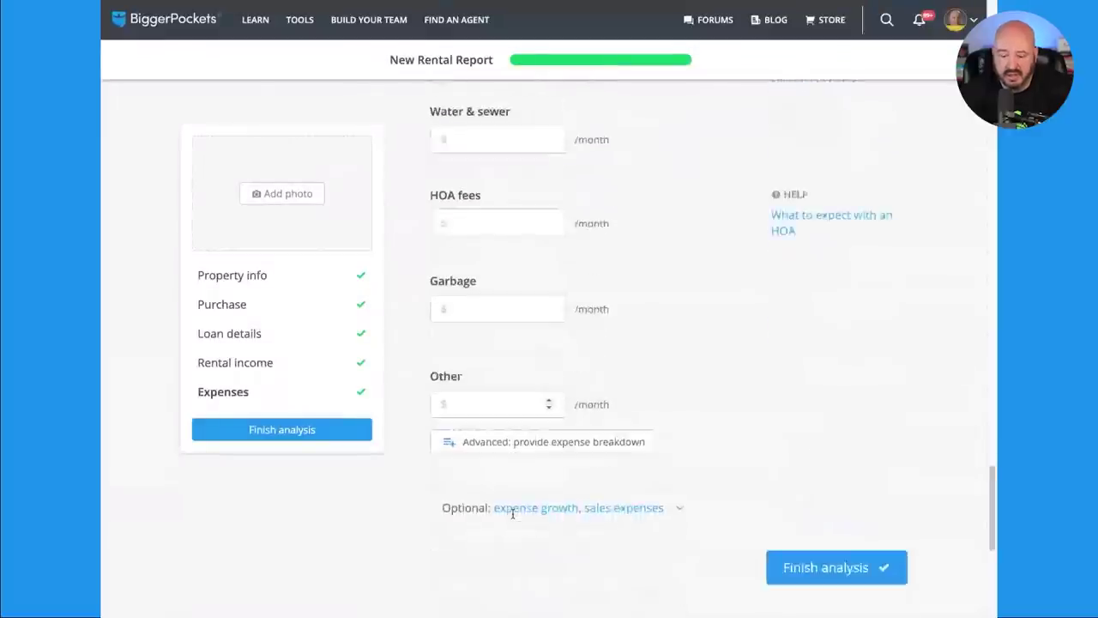
scroll(737, 292, "down", 1)
scroll(769, 295, "down", 1)
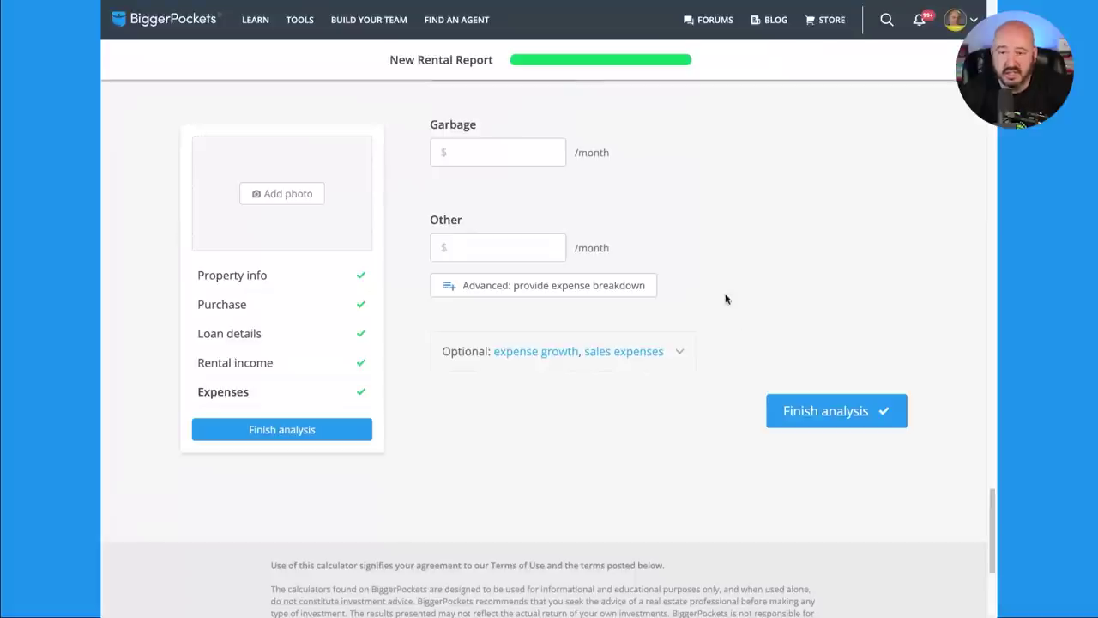
Step: Generate the report and review its $83/mo cash flow, 2.63% CoC ROI and 6.99% cap rate
left_click(847, 420)
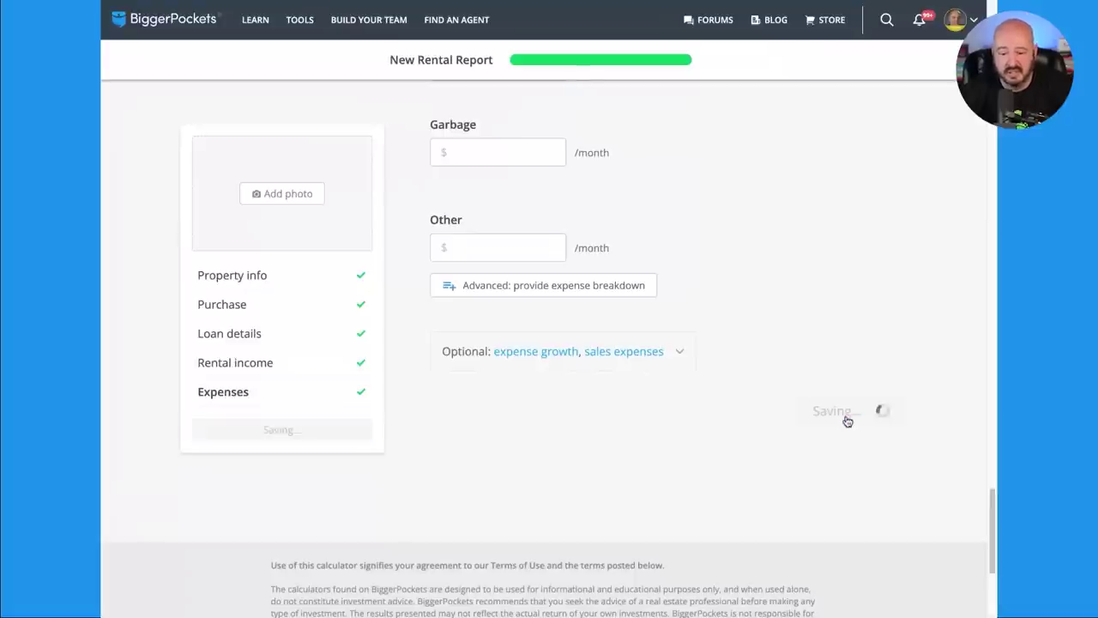
scroll(553, 269, "up", 1)
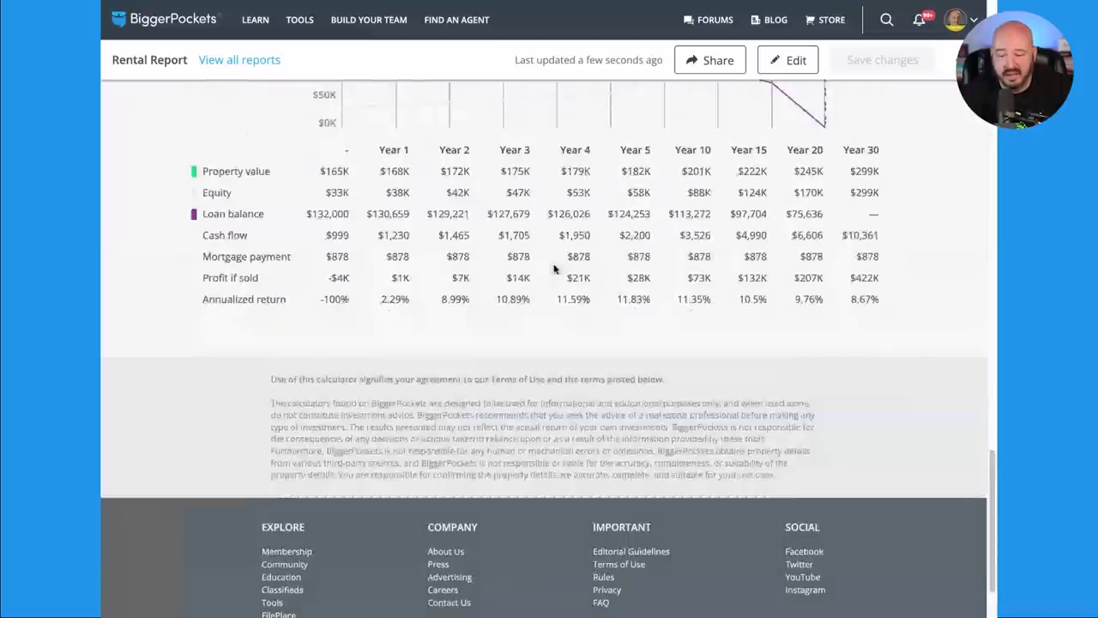
scroll(553, 269, "up", 15)
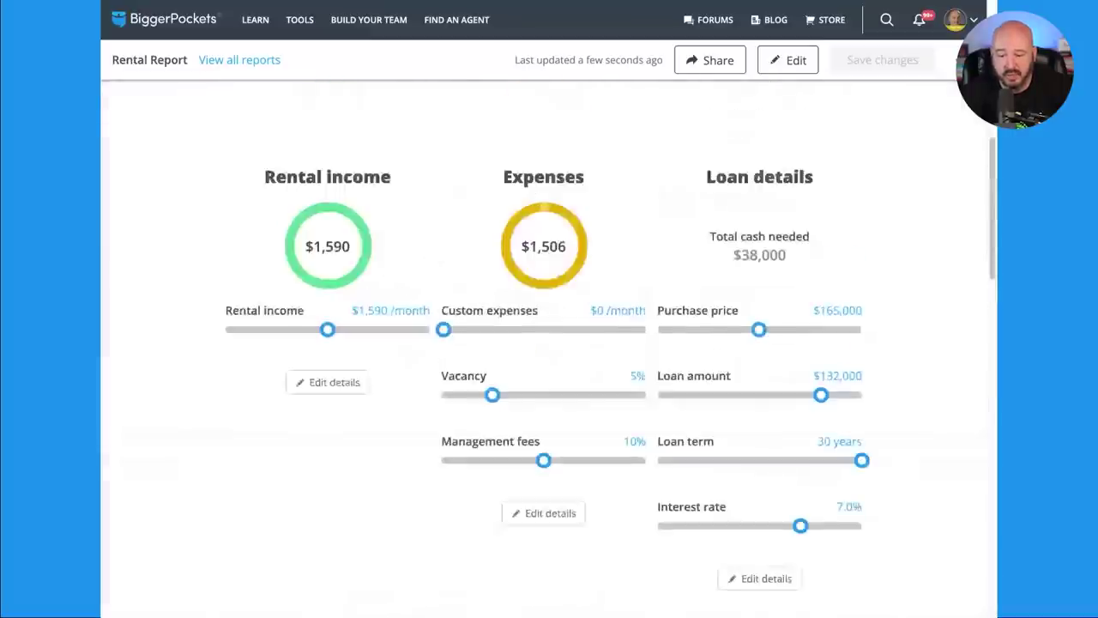
scroll(549, 343, "up", 3)
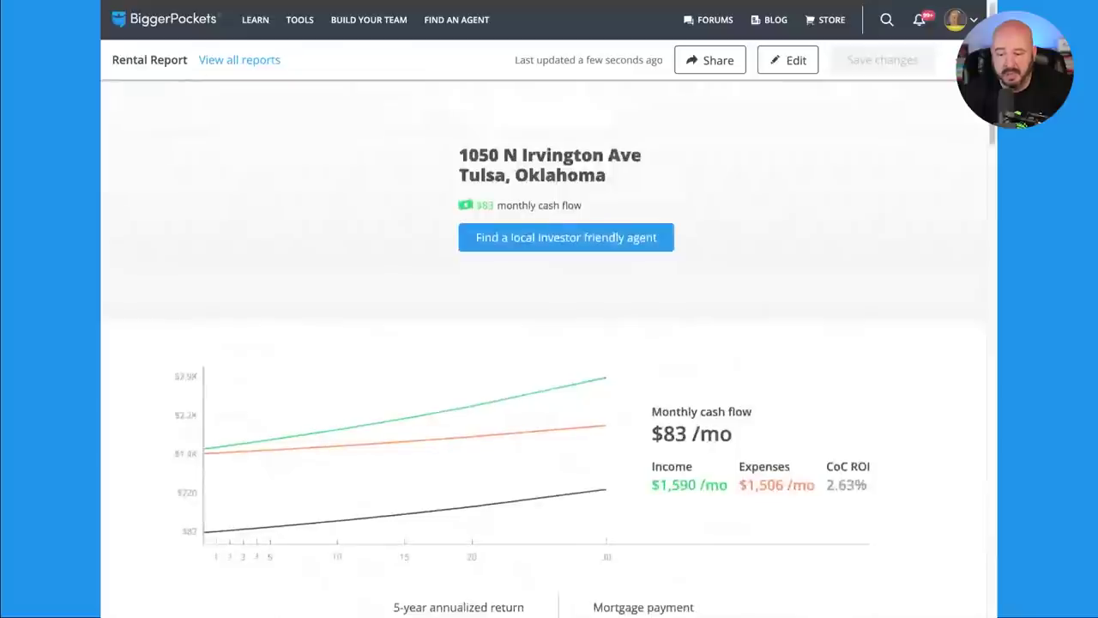
scroll(677, 212, "down", 3)
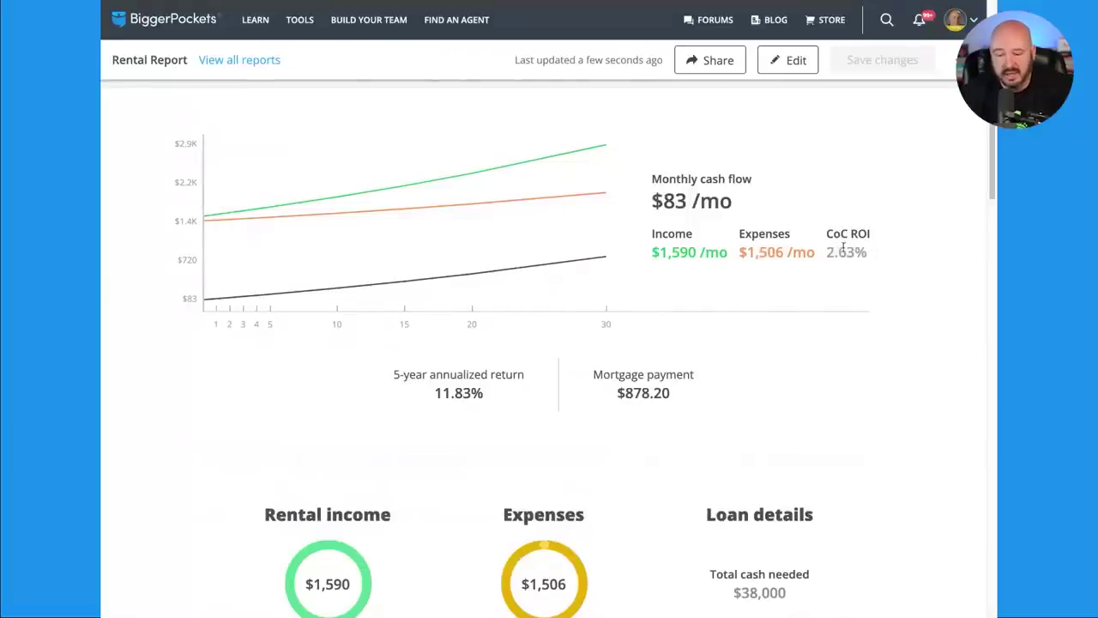
scroll(843, 248, "down", 1)
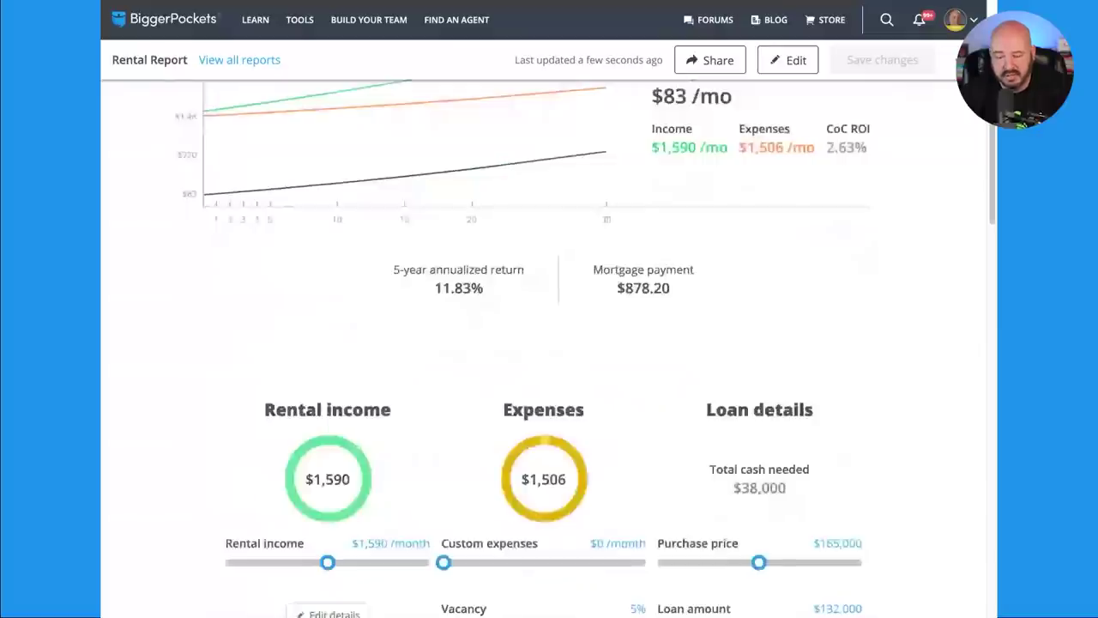
scroll(529, 259, "down", 8)
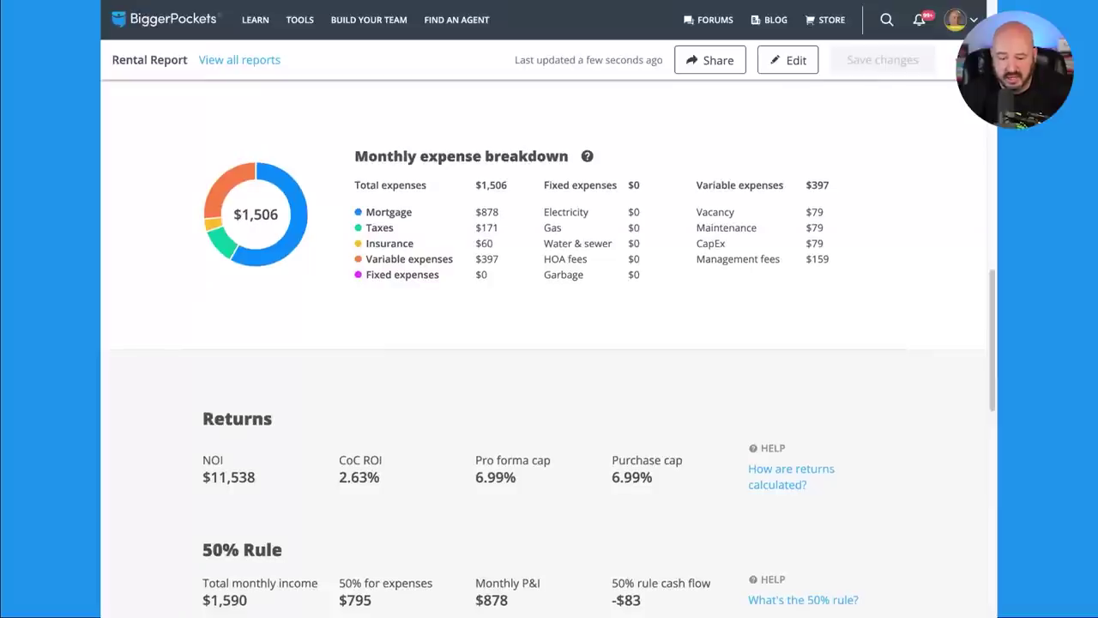
scroll(549, 343, "down", 3)
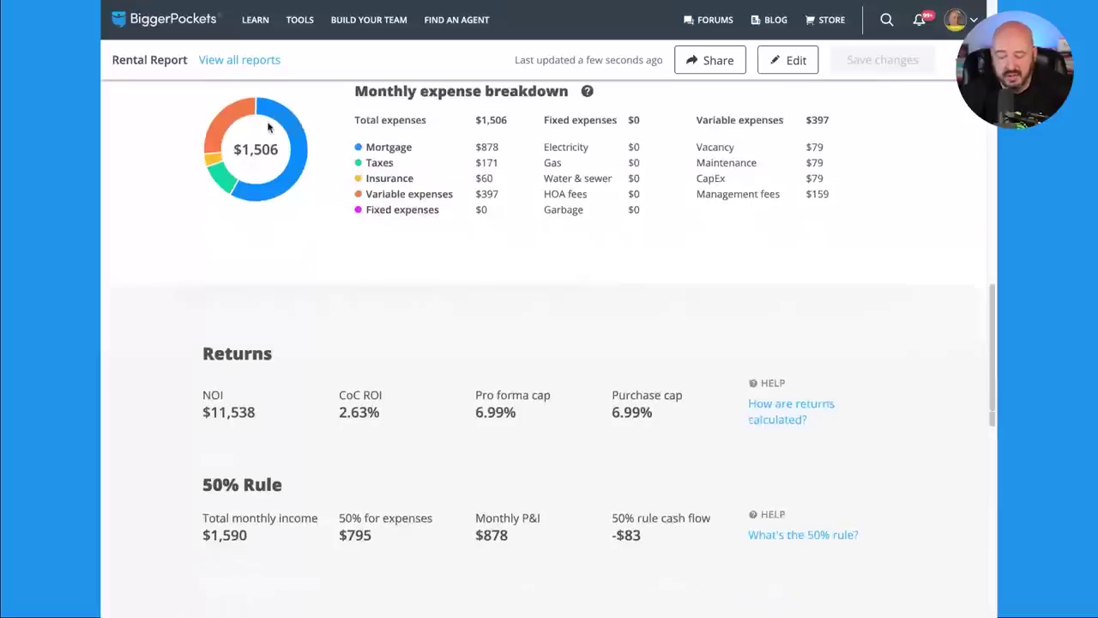
scroll(248, 208, "down", 1)
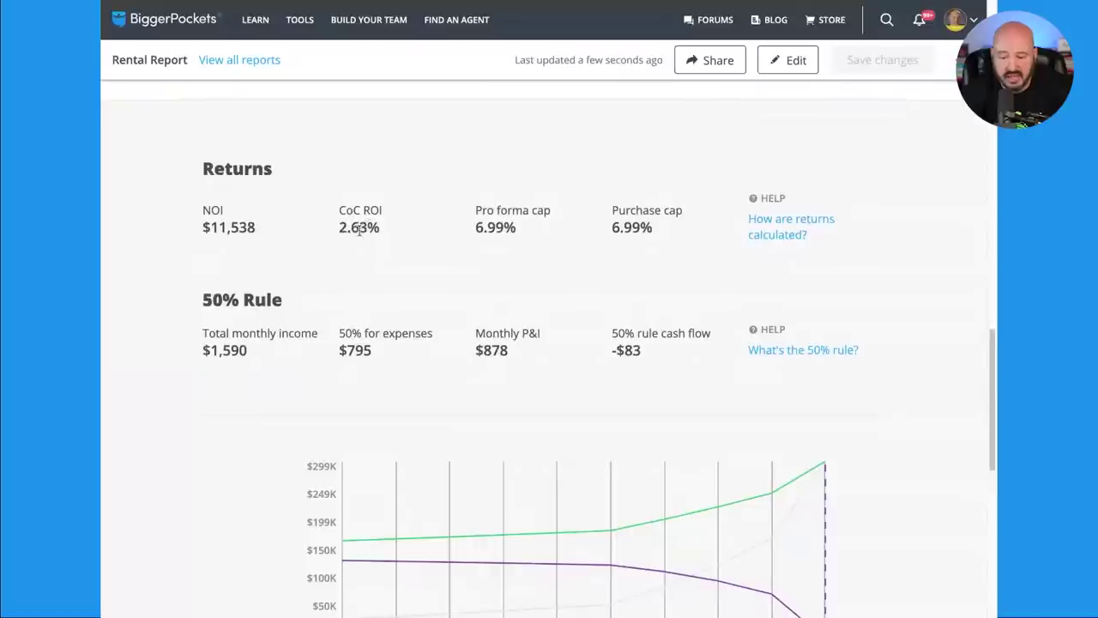
scroll(359, 230, "down", 1)
scroll(360, 230, "down", 2)
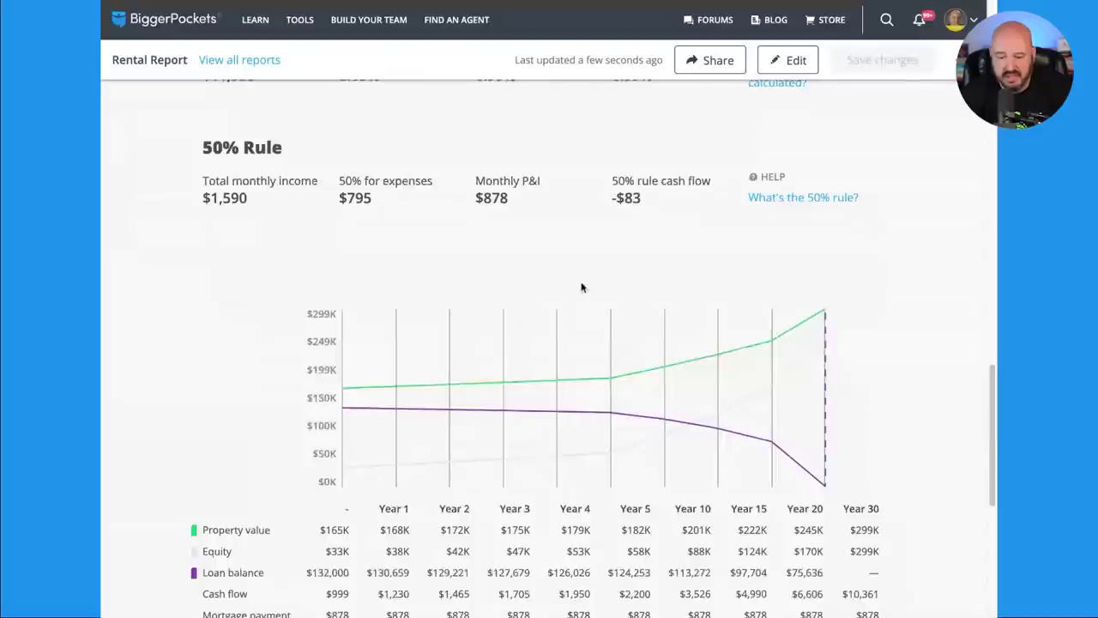
scroll(582, 287, "down", 3)
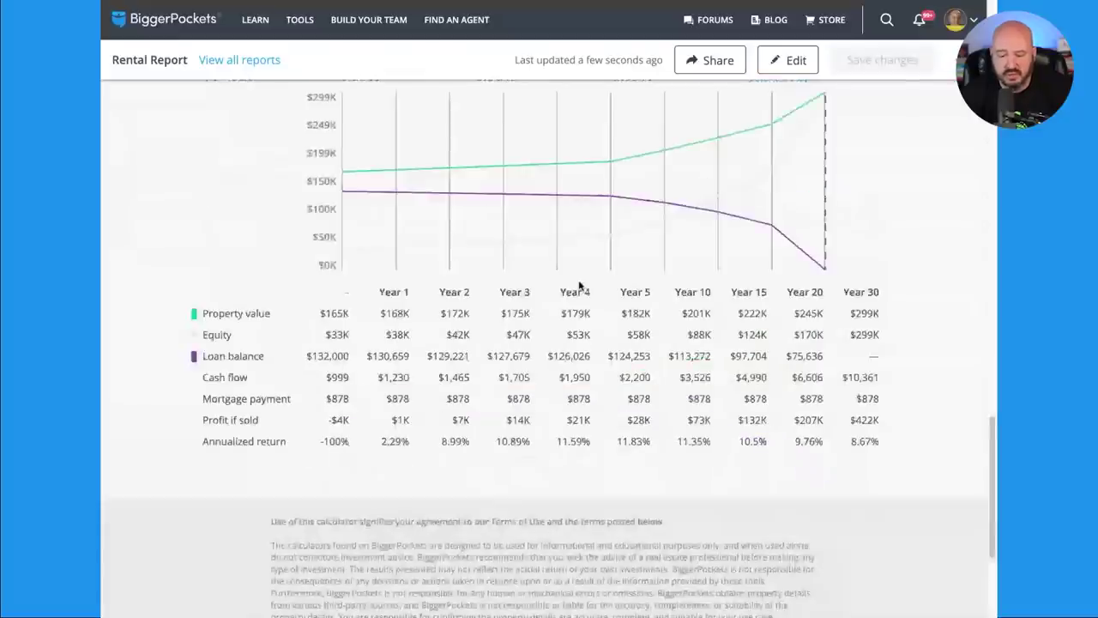
scroll(358, 466, "up", 10)
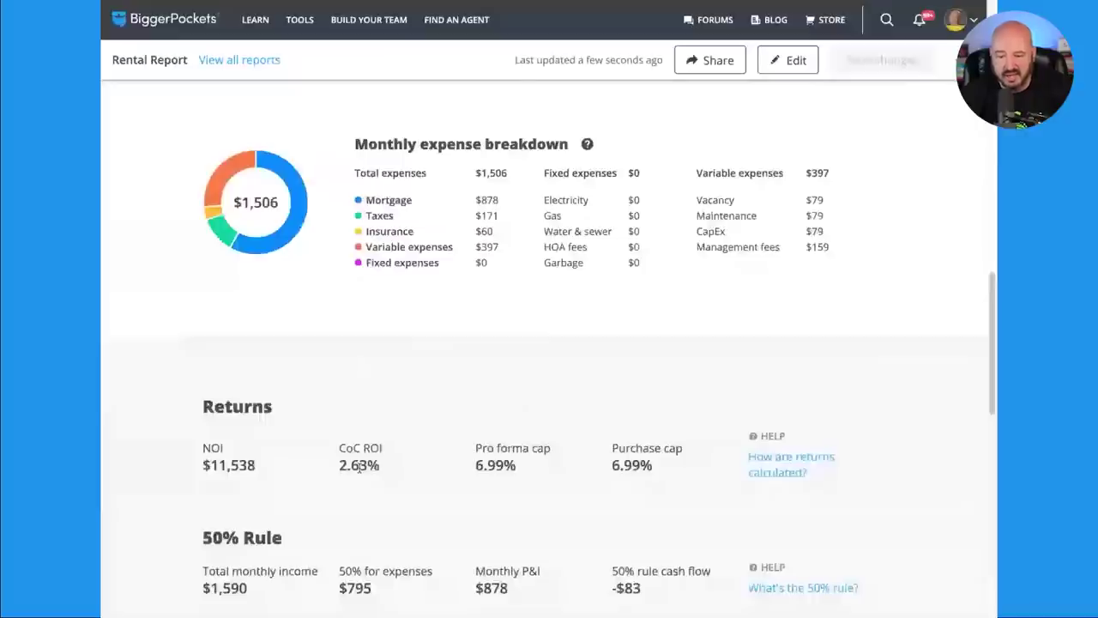
scroll(358, 466, "up", 1)
scroll(359, 466, "up", 10)
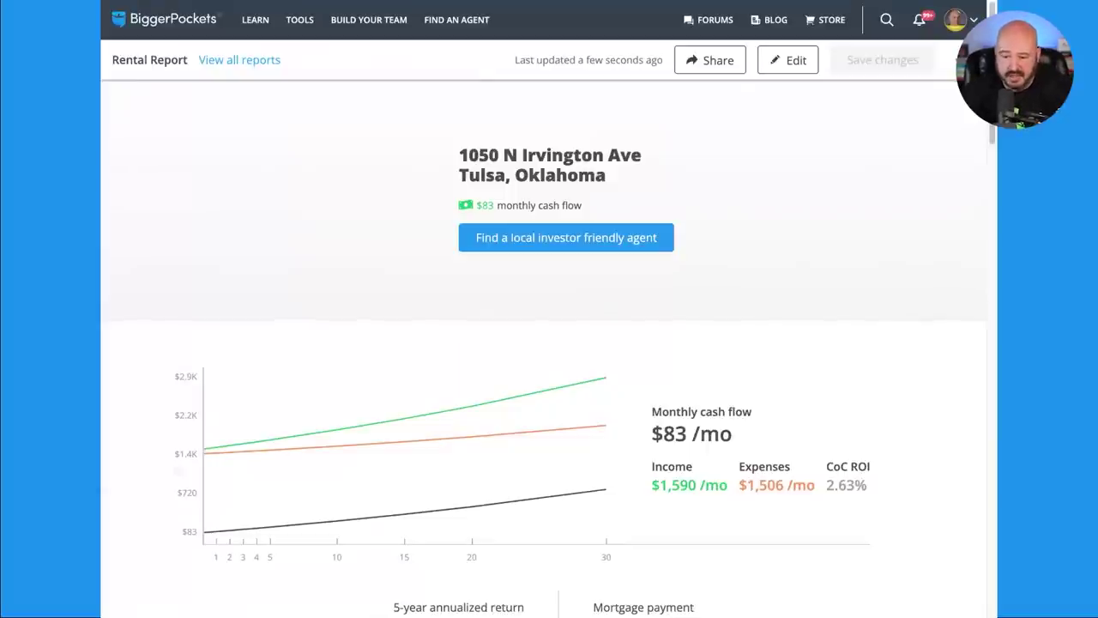
Step: Reopen the report's inputs for editing and scroll to the Purchase section
left_click(780, 63)
scroll(549, 343, "down", 3)
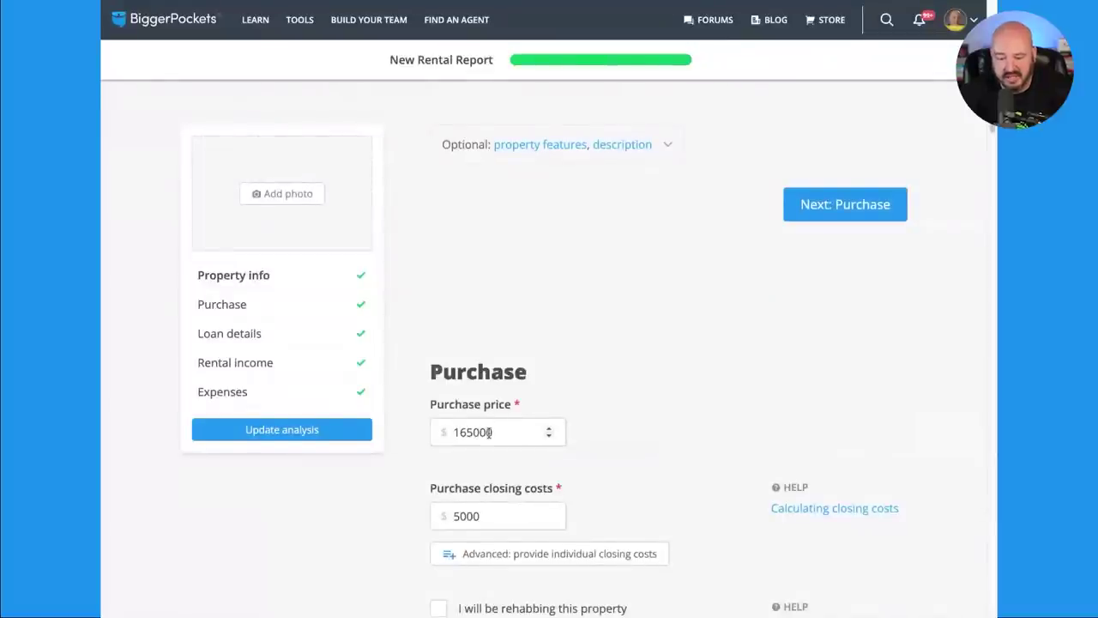
scroll(490, 429, "down", 3)
scroll(488, 432, "down", 3)
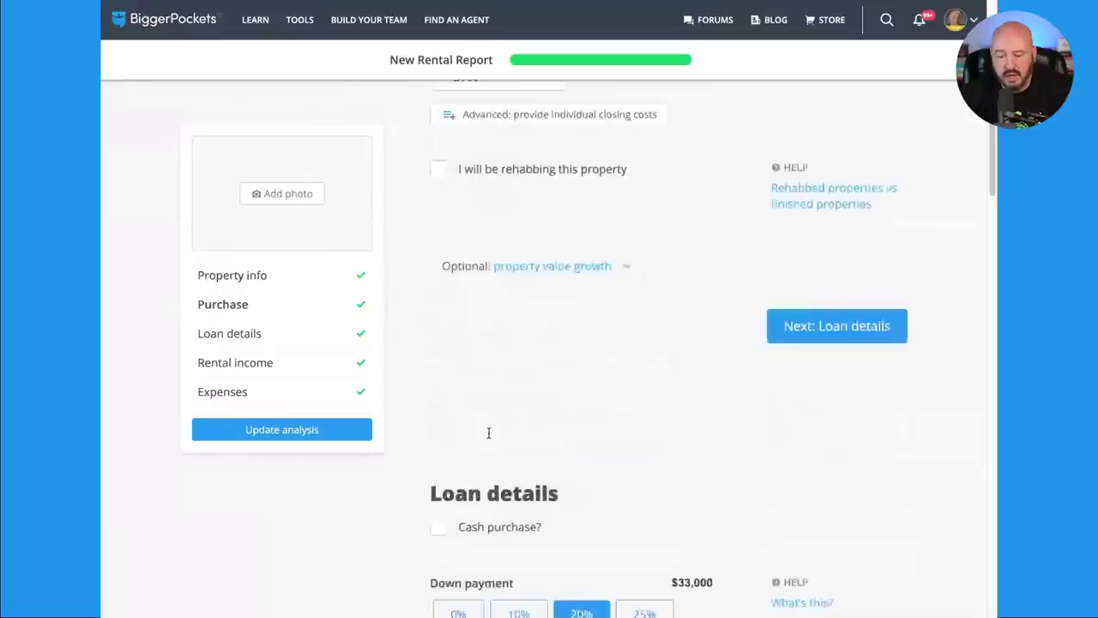
scroll(489, 433, "down", 5)
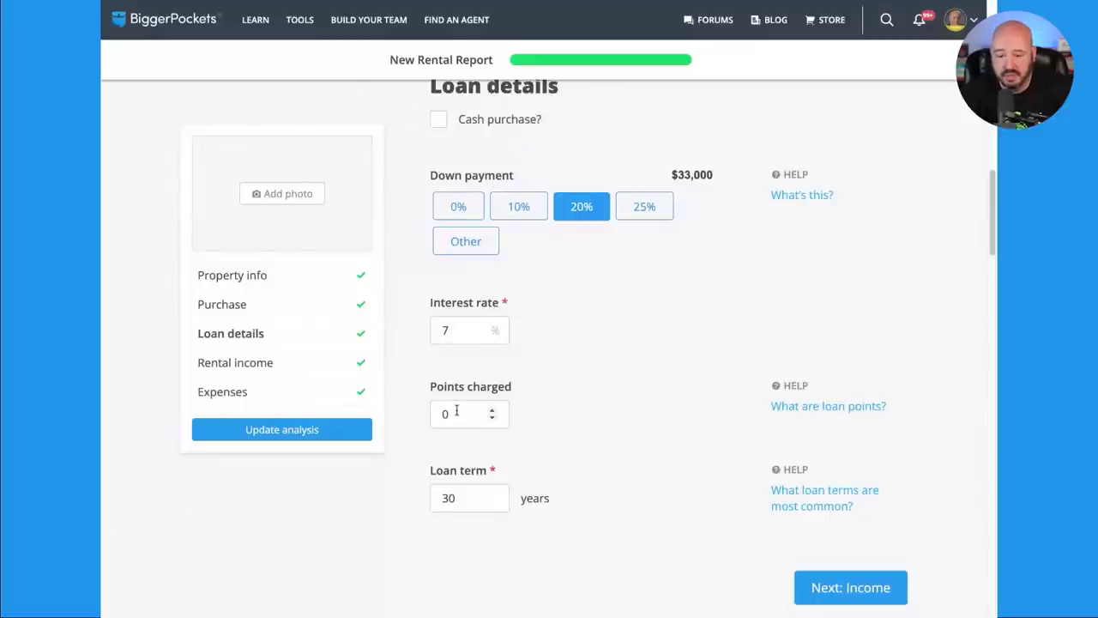
scroll(458, 409, "up", 2)
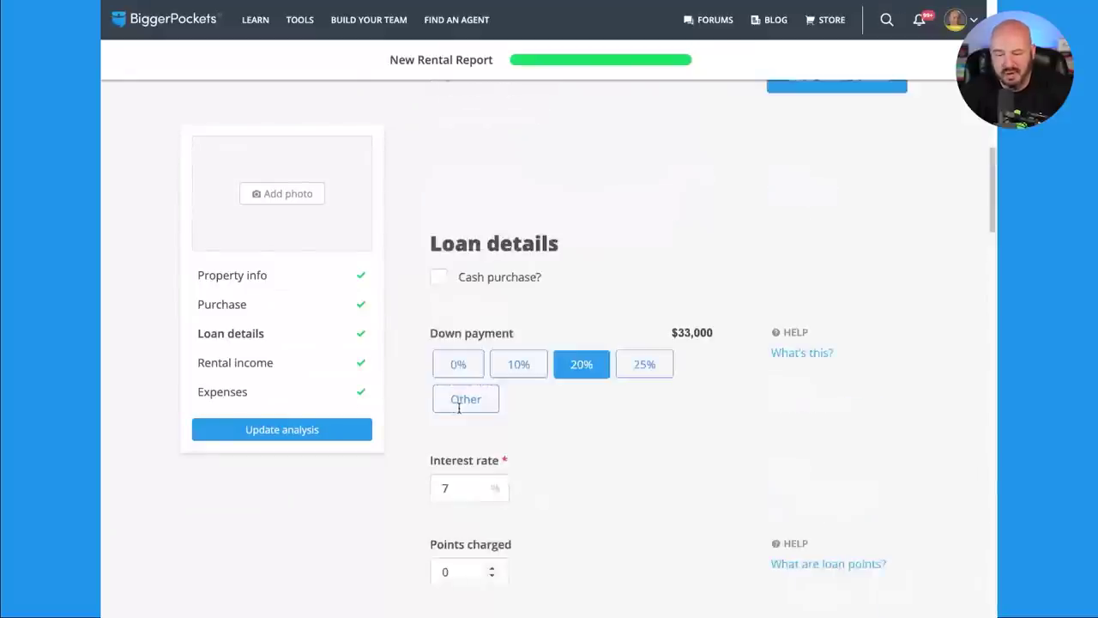
scroll(458, 410, "up", 3)
Step: Change the purchase price from 165000 to 125000
left_click(464, 293)
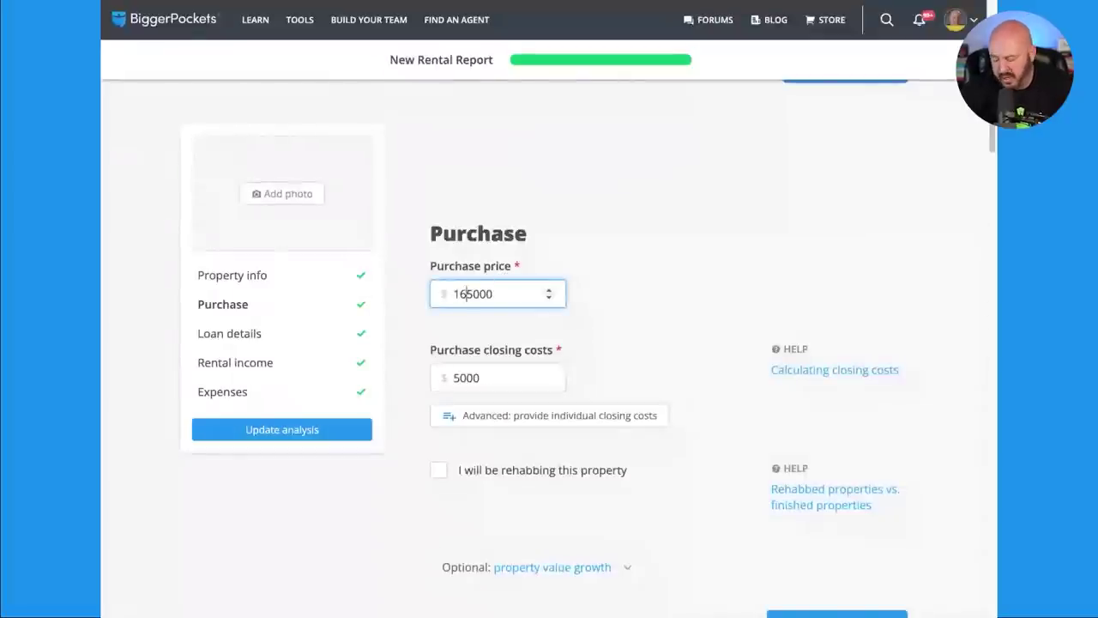
key("BackSpace")
type("2")
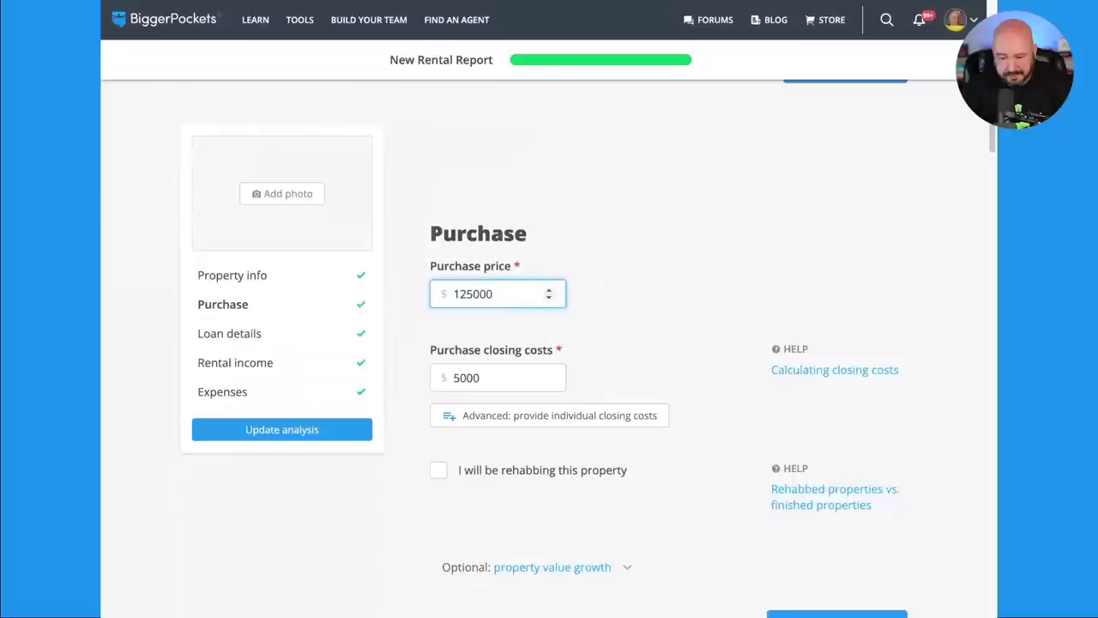
left_click(467, 292)
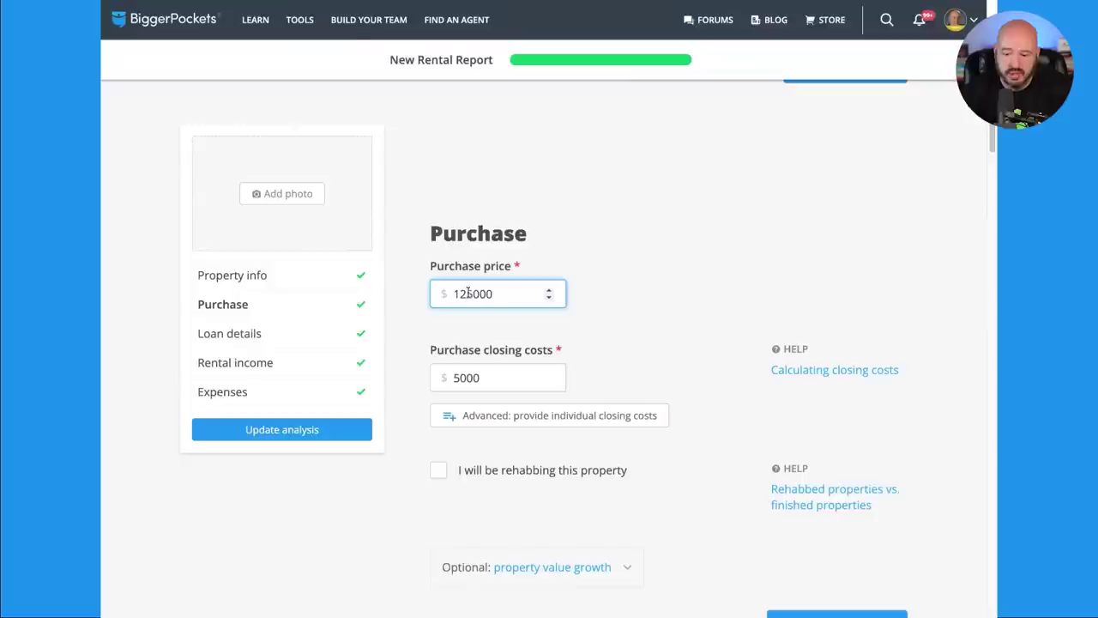
scroll(654, 339, "down", 10)
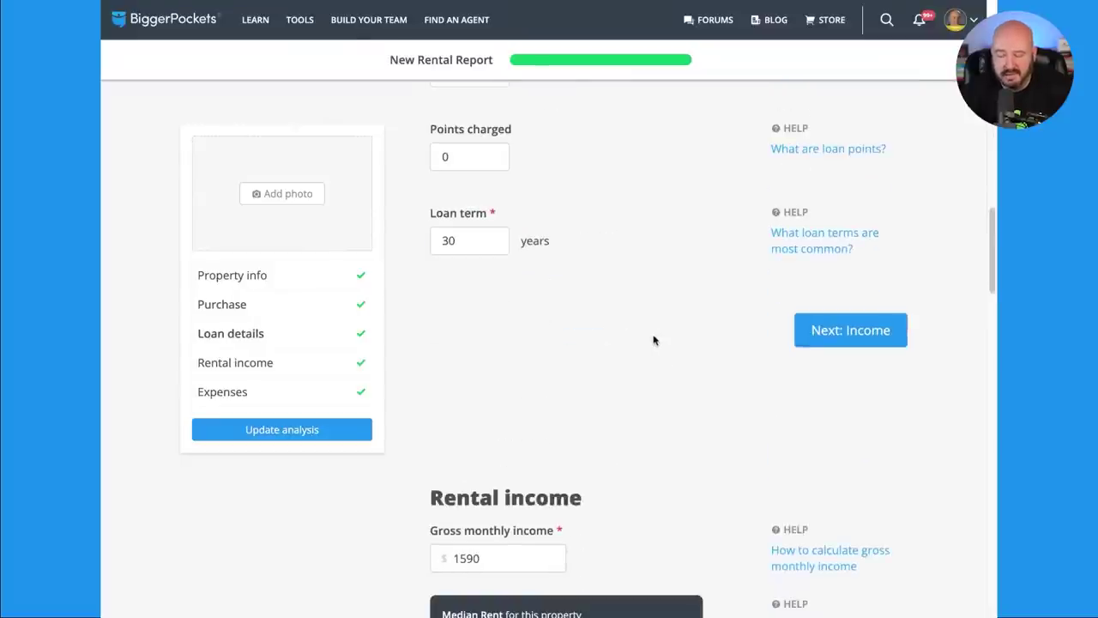
scroll(654, 339, "down", 15)
scroll(836, 263, "up", 2)
Step: Update the analysis and review the new $296/mo cash flow and 11.85% CoC ROI
left_click(836, 263)
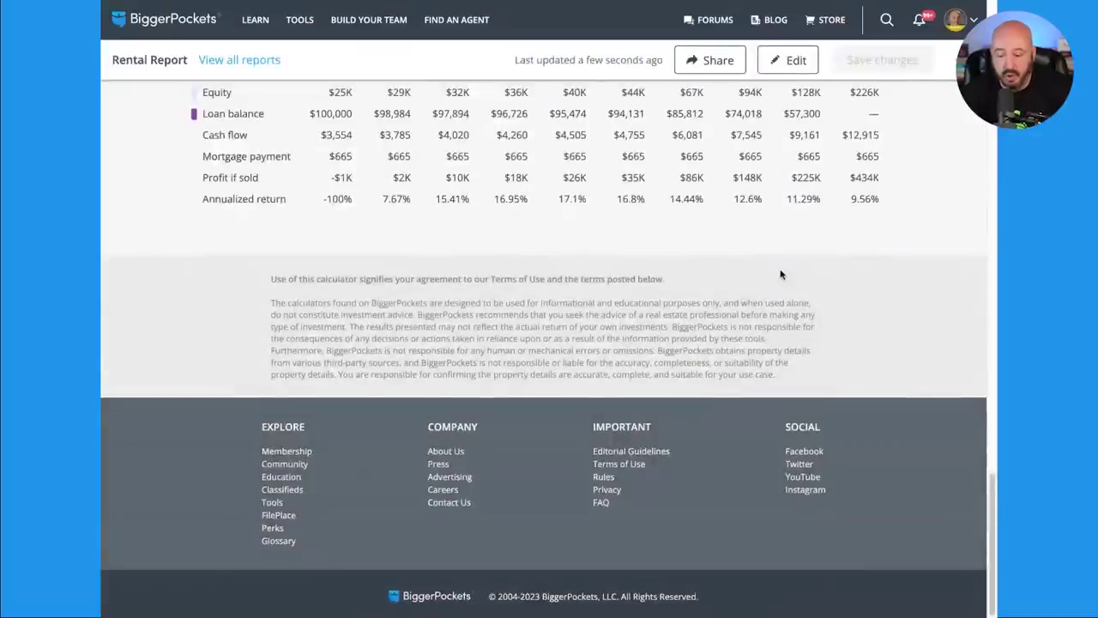
scroll(725, 276, "up", 15)
scroll(725, 275, "up", 3)
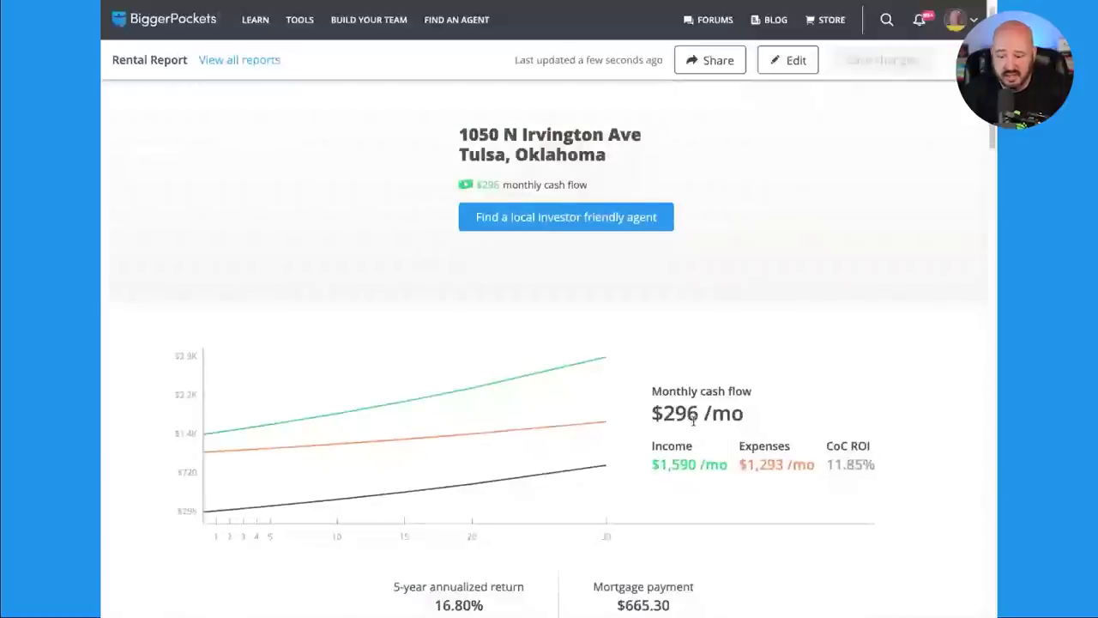
scroll(693, 419, "down", 1)
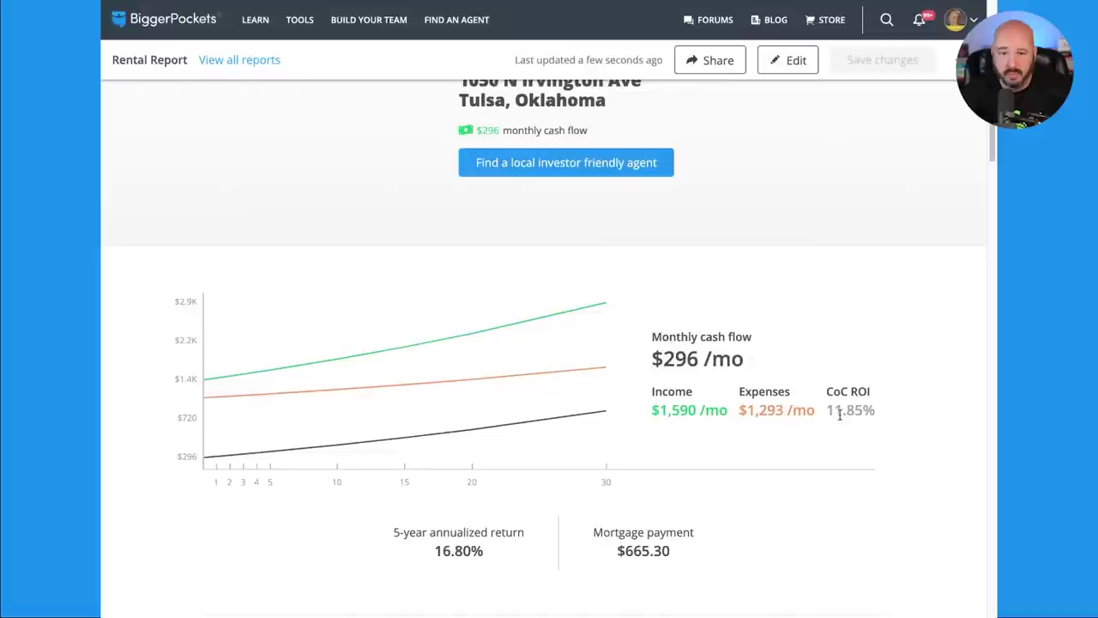